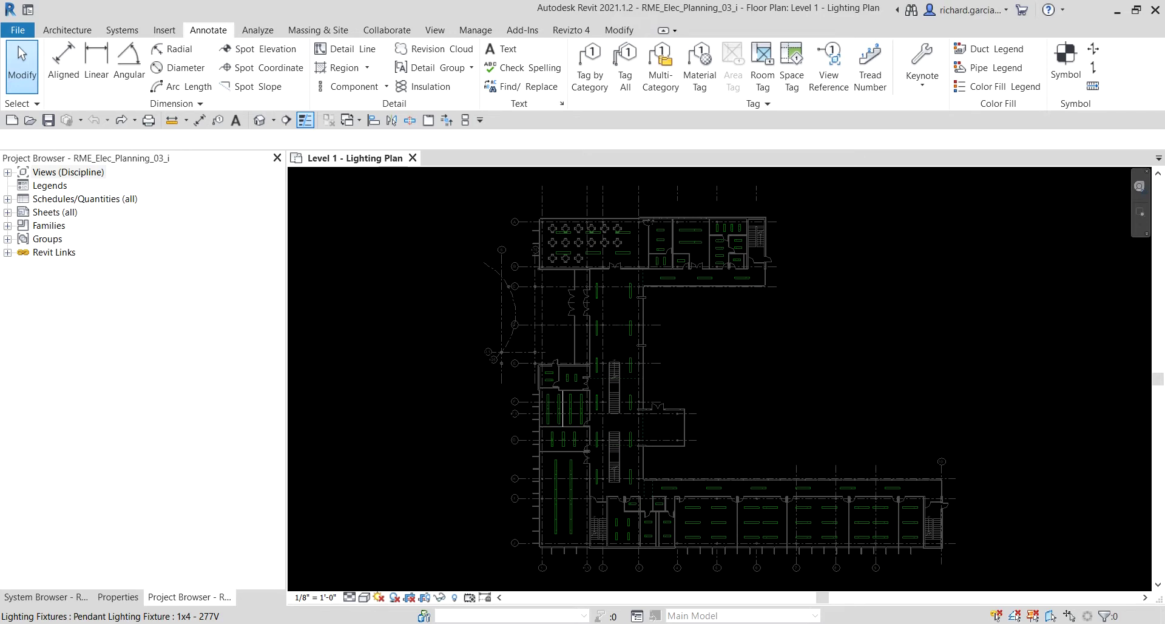
- Expand the Room & Area panel dropdown on the Architecture tab
click(78, 34)
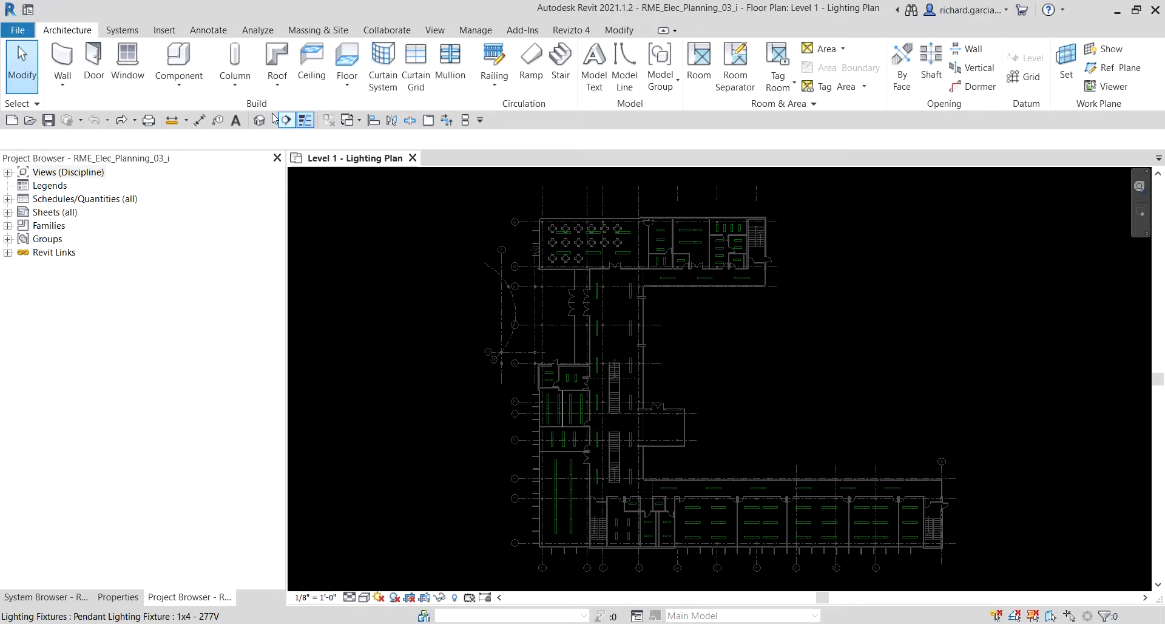
click(807, 104)
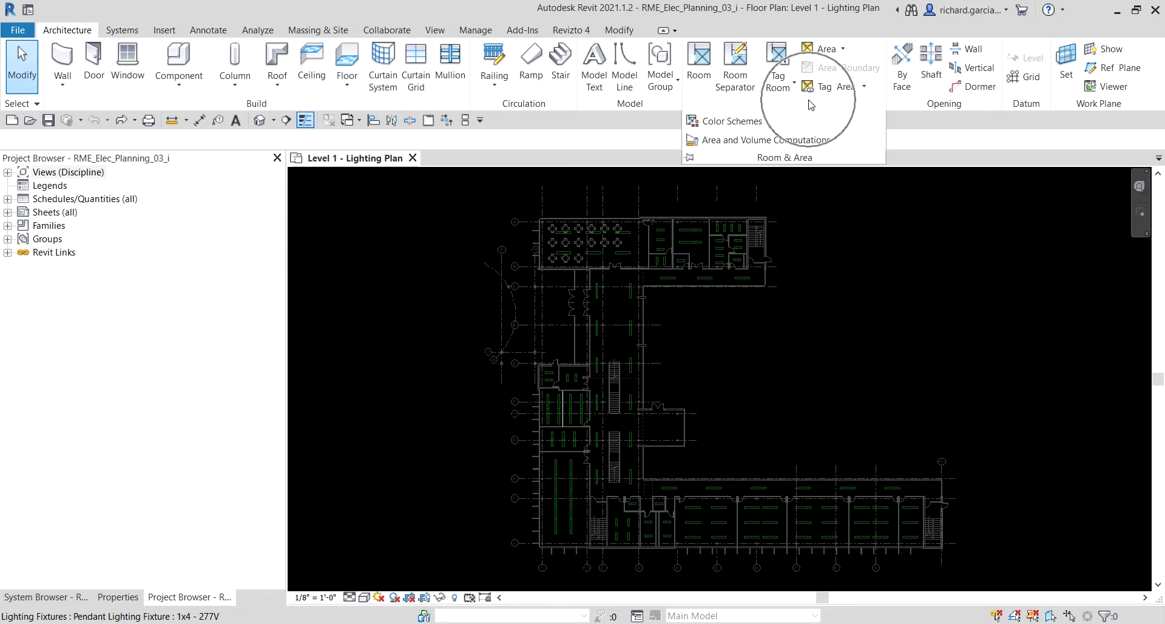
- Open Color Schemes and select the existing Space scheme for Spaces
click(731, 125)
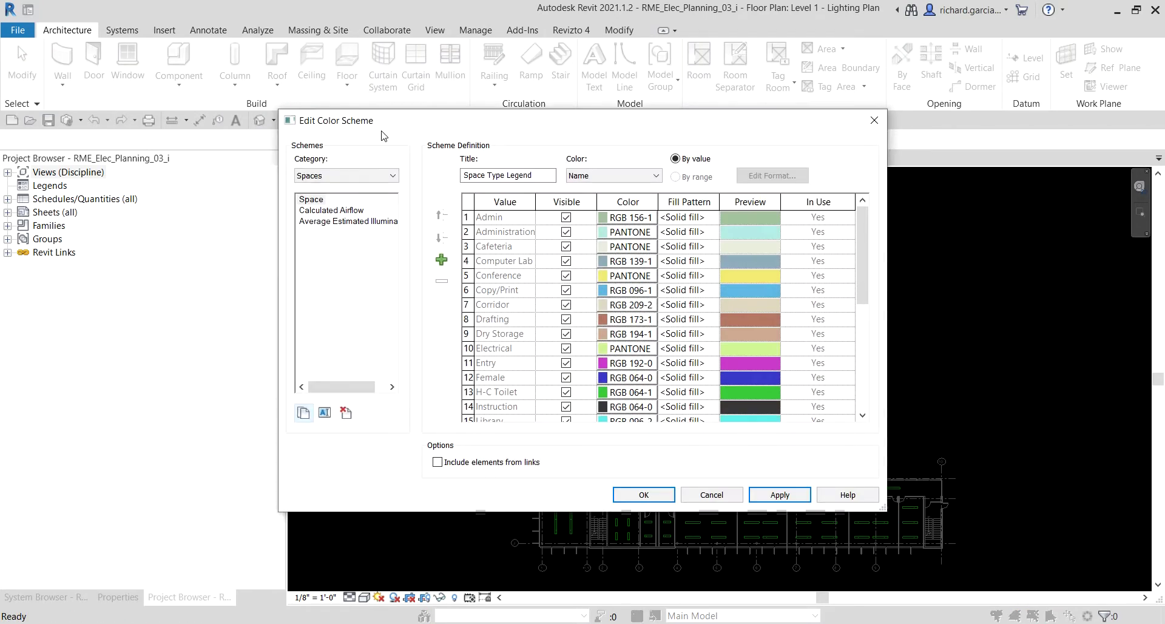
click(339, 124)
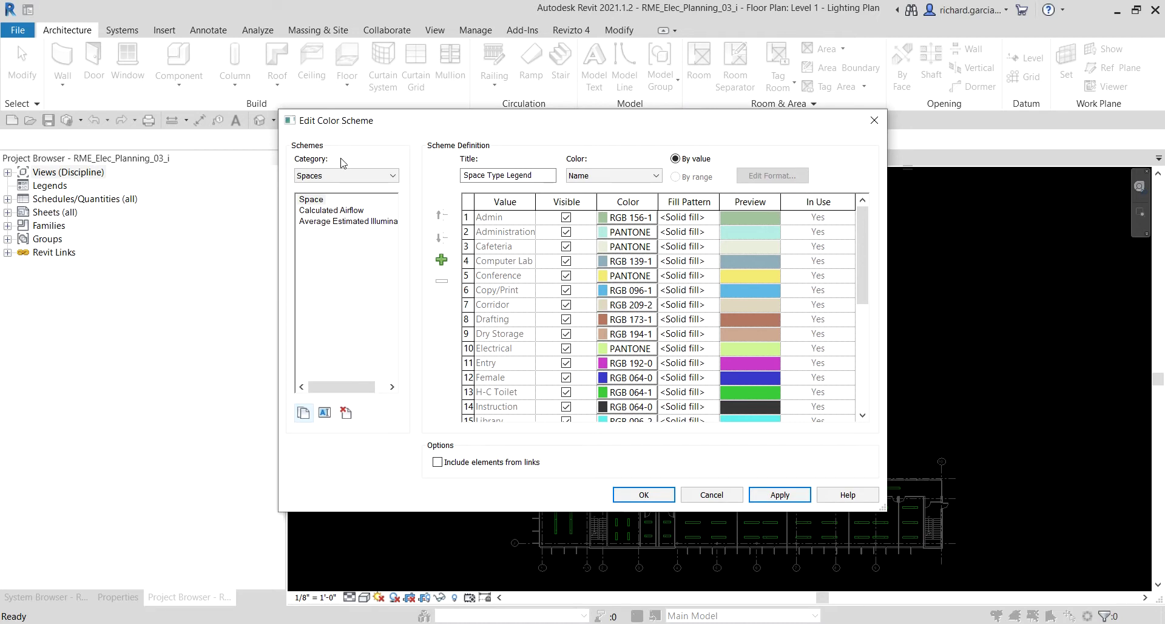
click(318, 203)
click(320, 206)
- Duplicate the Space scheme as a new scheme named 'Required Lighting'
click(304, 412)
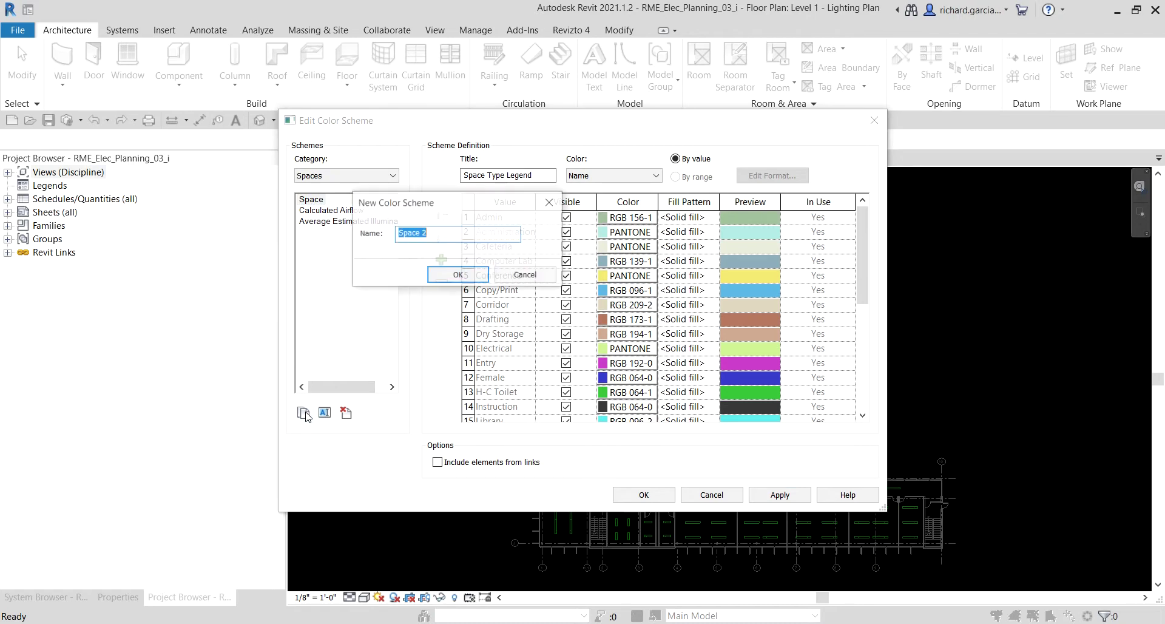
click(443, 237)
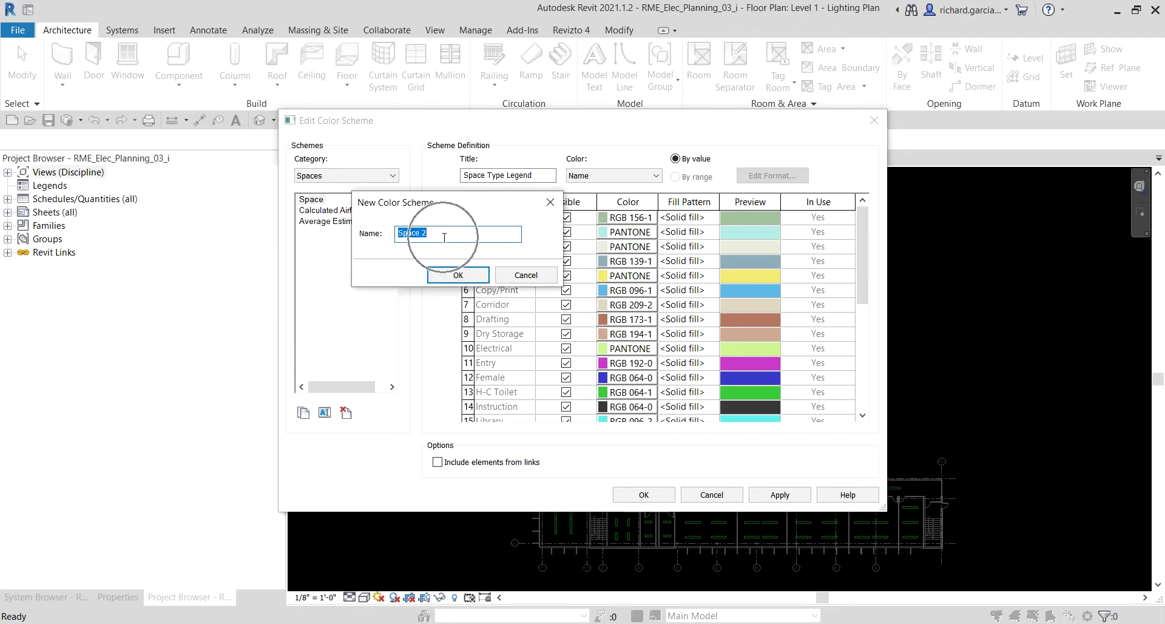
text(Requ)
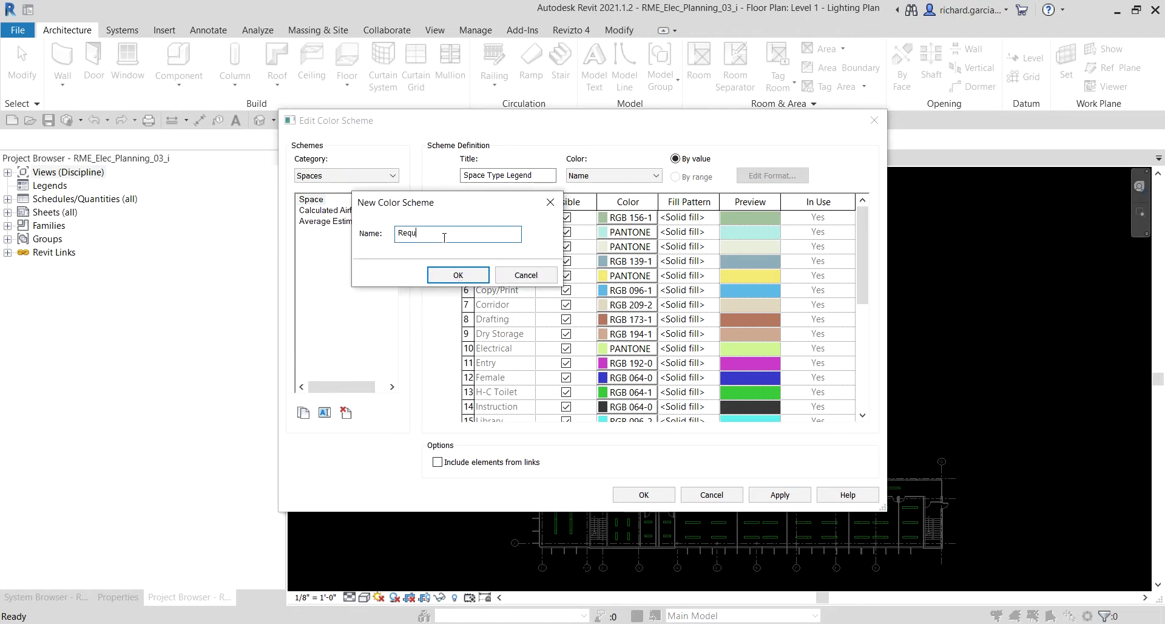
text(rired Lighting)
click(458, 275)
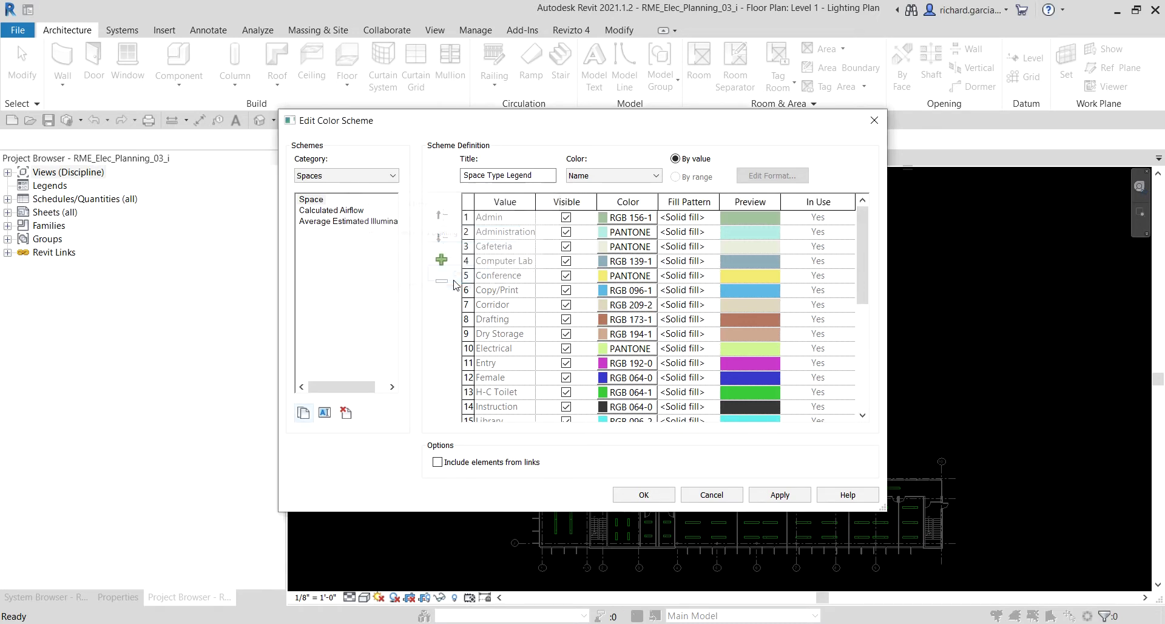
- Change the Required Lighting scheme's legend title to 'Required Lighting Level'
click(351, 236)
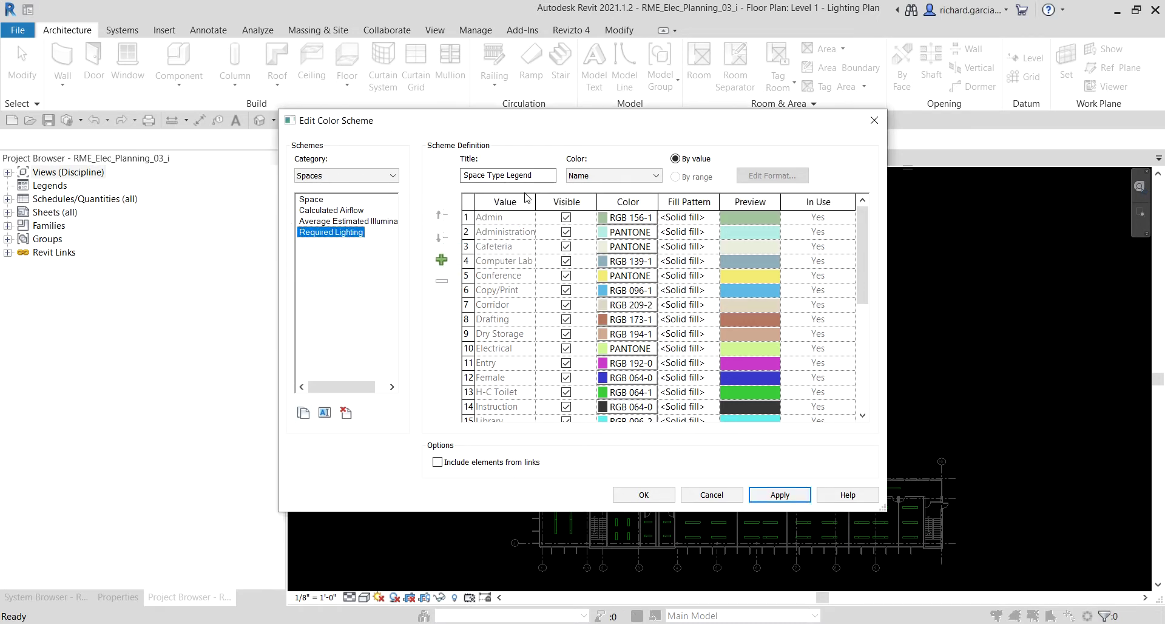
drag(540, 176, 461, 176)
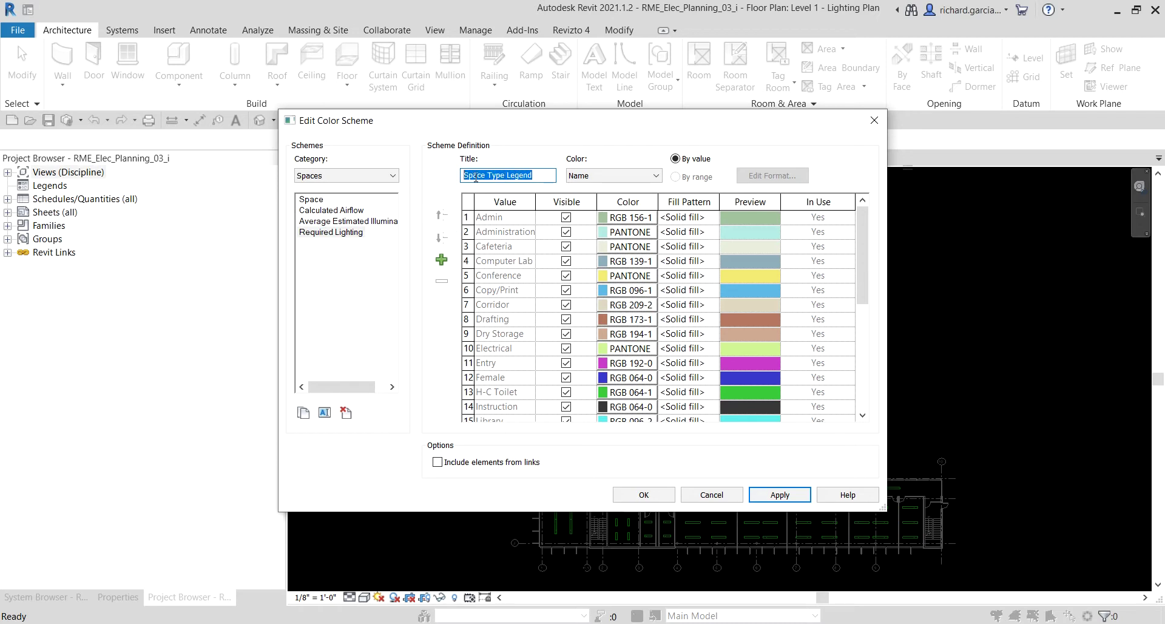
text(Required)
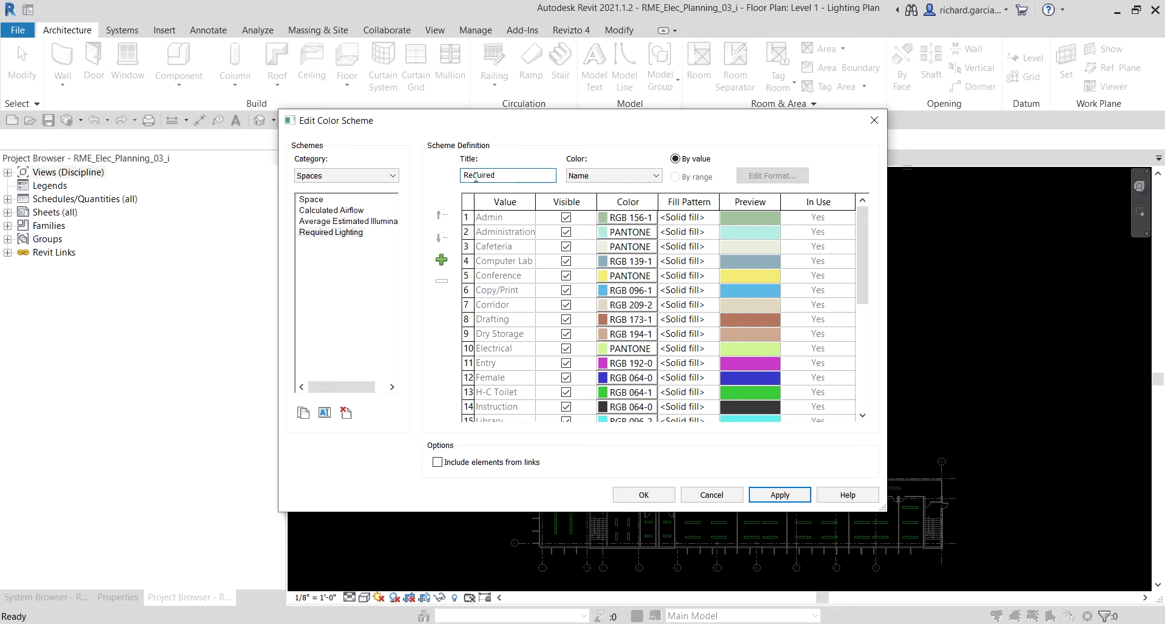
text( Lighting Level)
- Colour the scheme by Required Lighting Level, accepting that existing colours won't be preserved
click(607, 176)
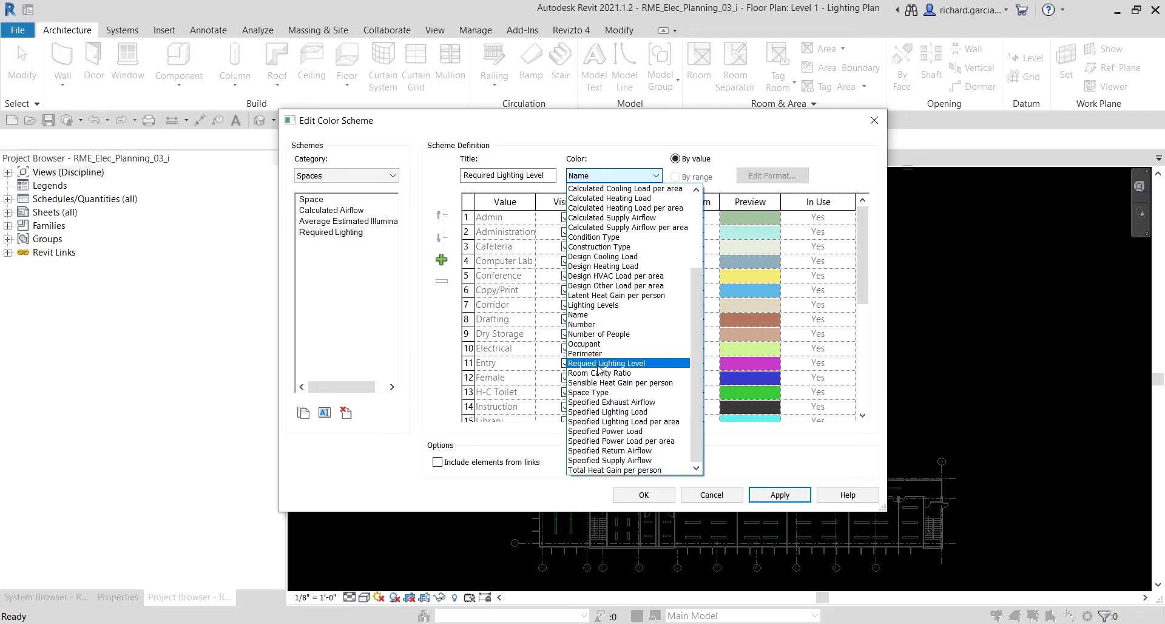
click(589, 364)
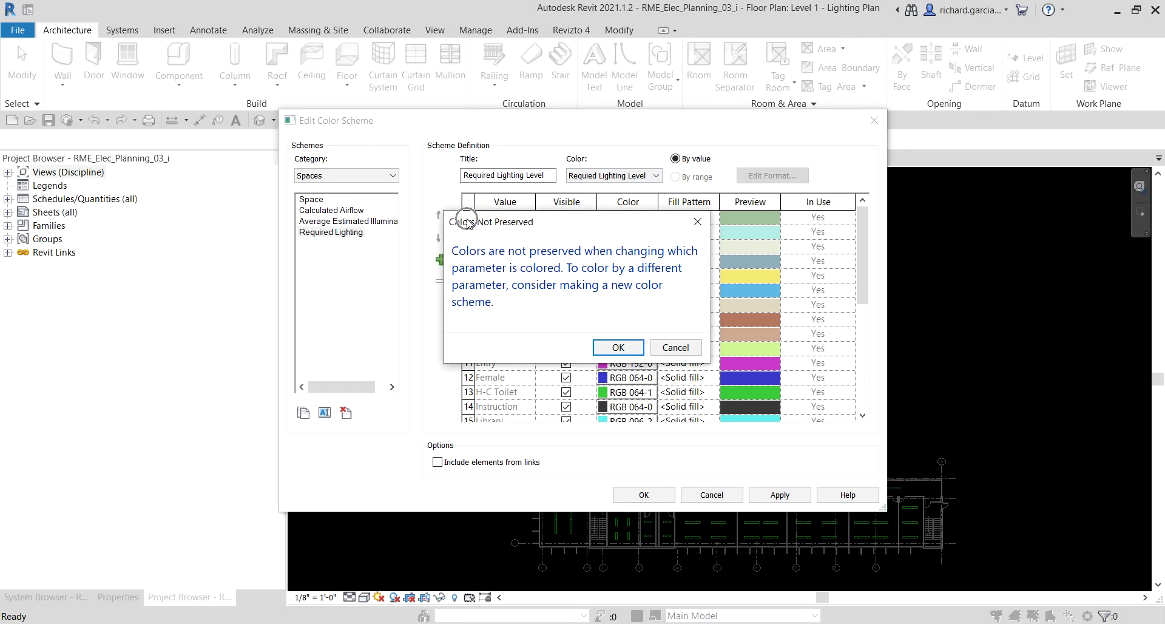
click(619, 349)
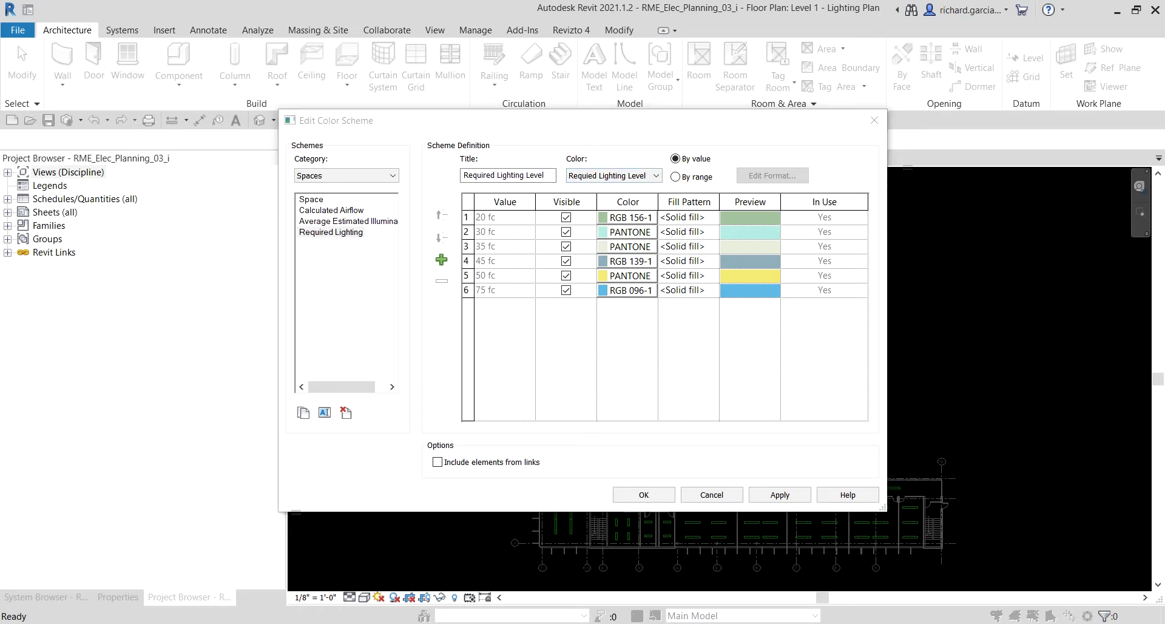
- Switch the scheme to By range and add 40 fc and 30 fc range rows
click(676, 177)
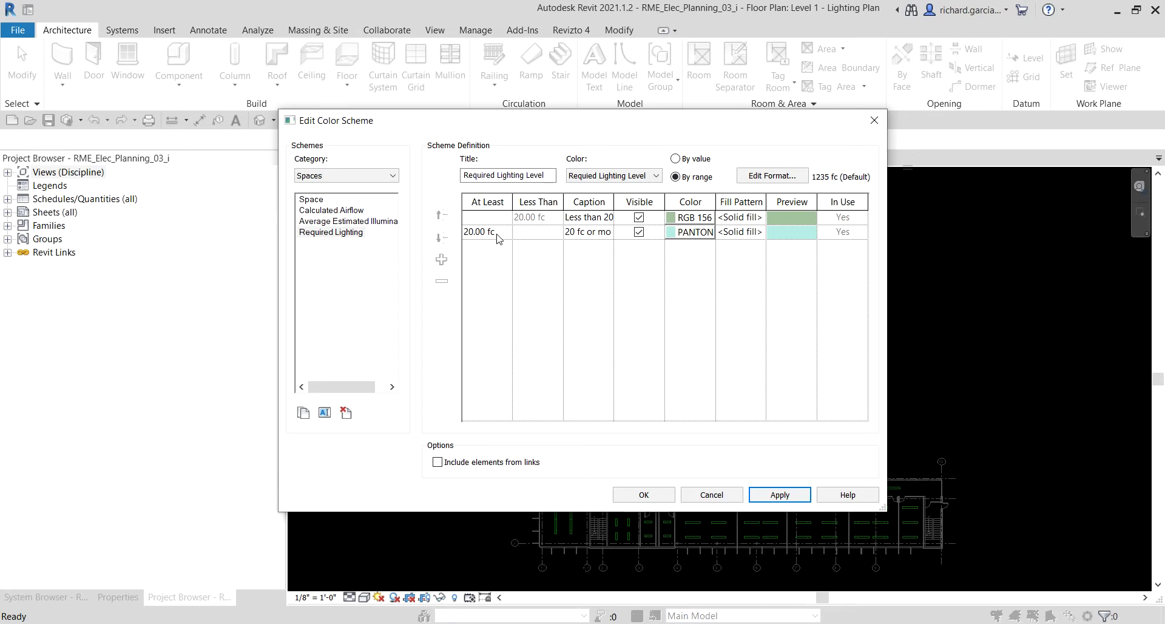
click(497, 237)
click(497, 238)
click(494, 233)
click(443, 260)
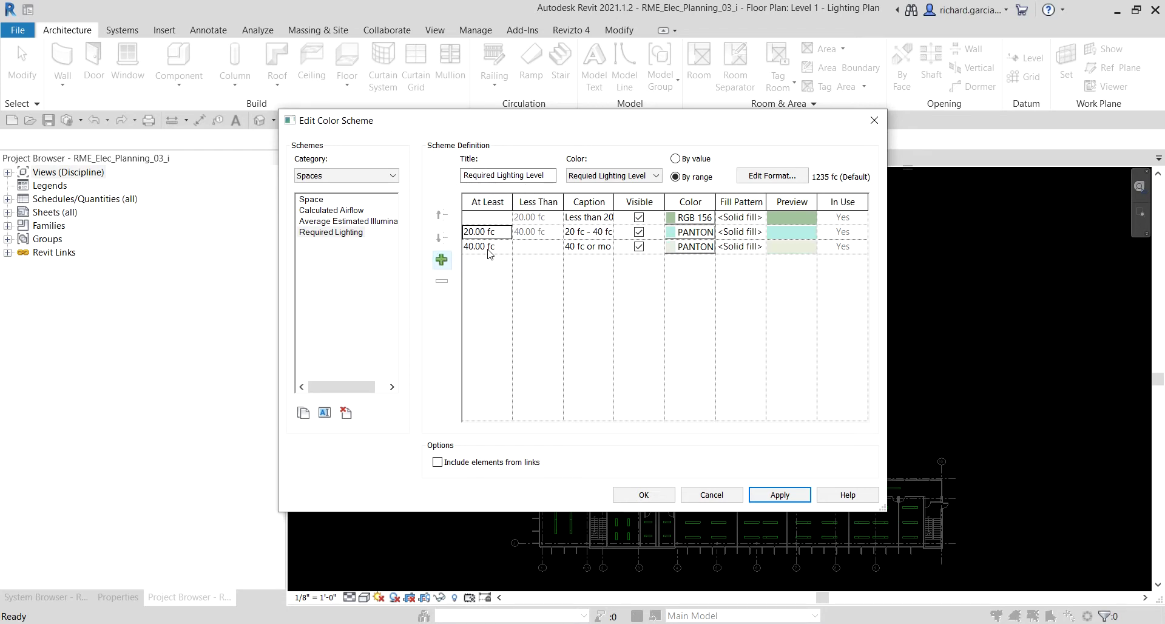
click(502, 248)
click(500, 232)
click(500, 233)
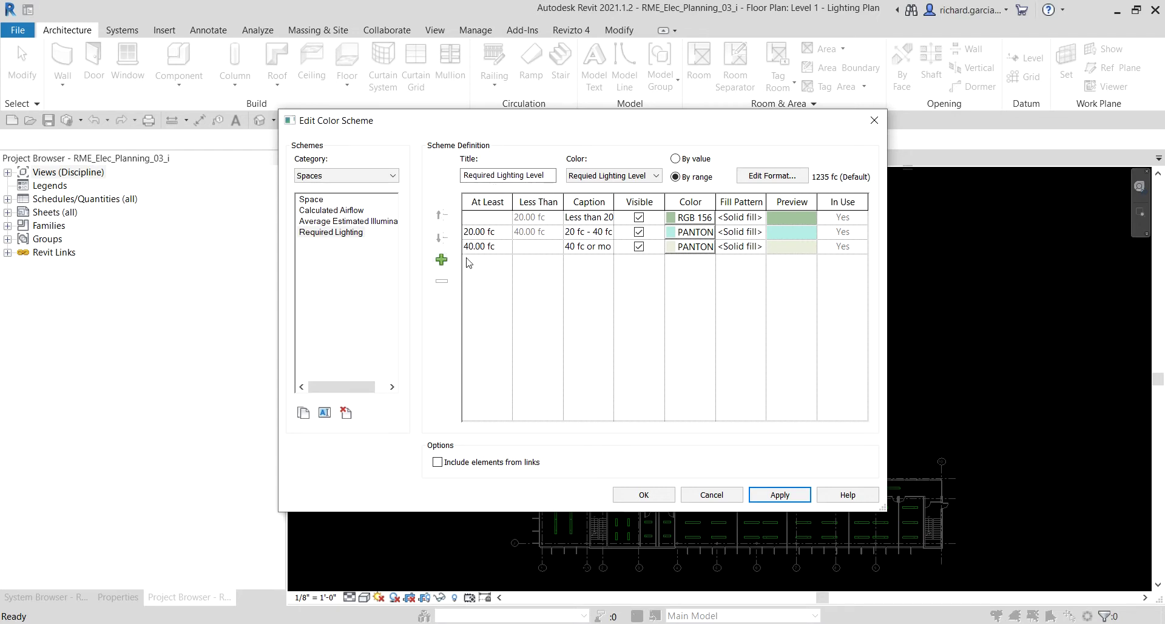
click(443, 261)
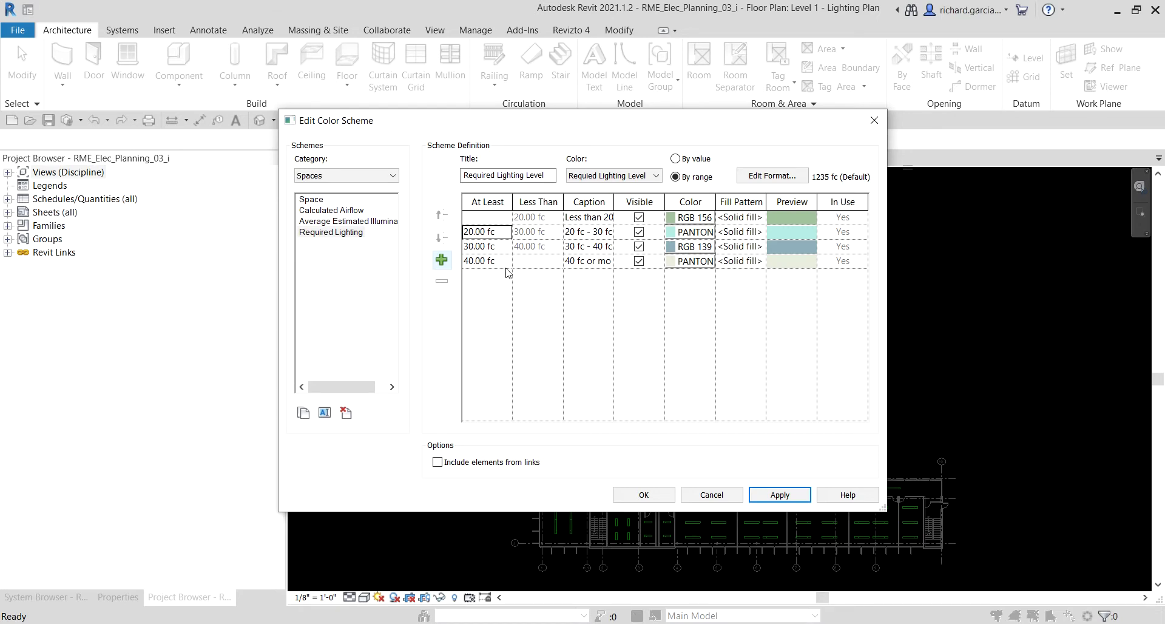
- Add another range row and set its lower bound to 75 fc
click(501, 262)
click(501, 262)
click(441, 261)
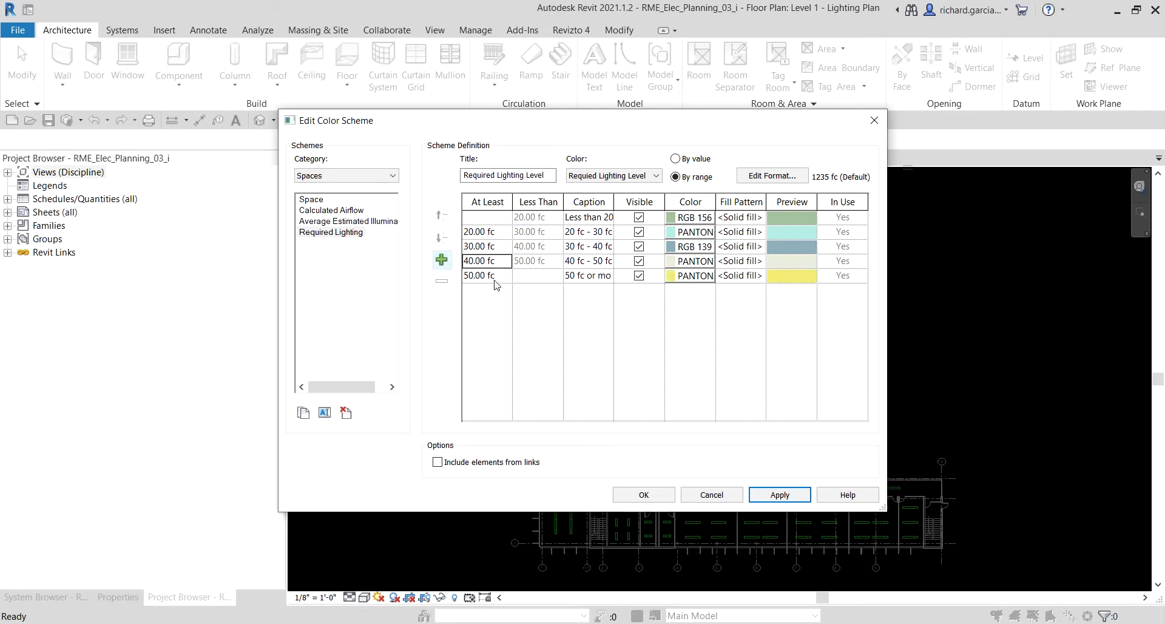
key(ctrl)
double_click(506, 275)
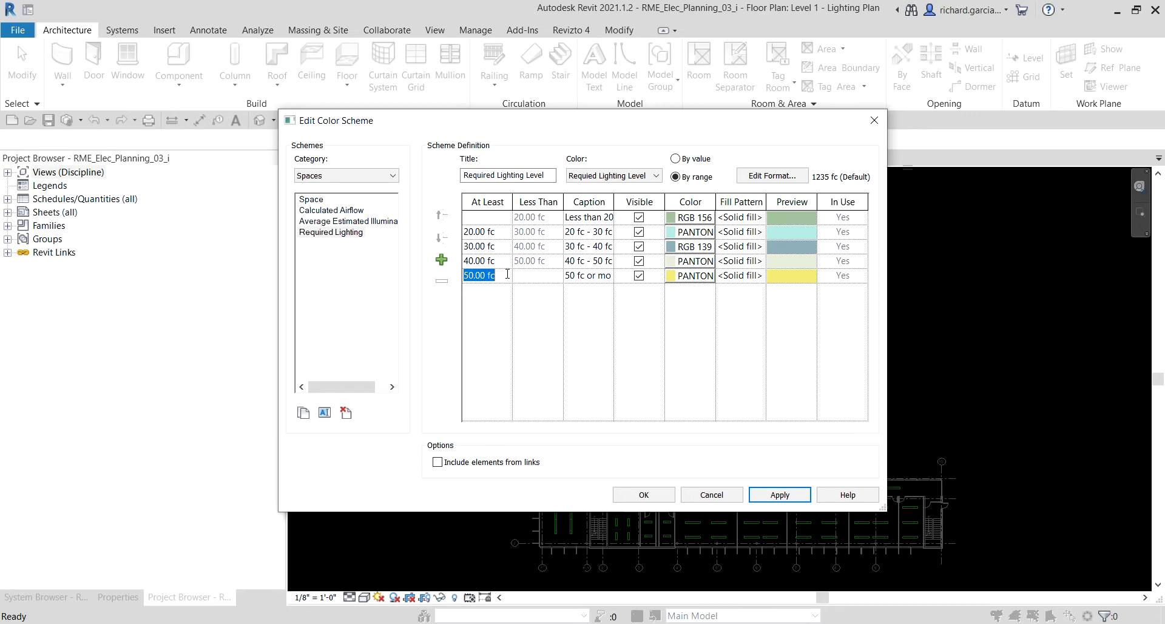
text(75)
key(Tab)
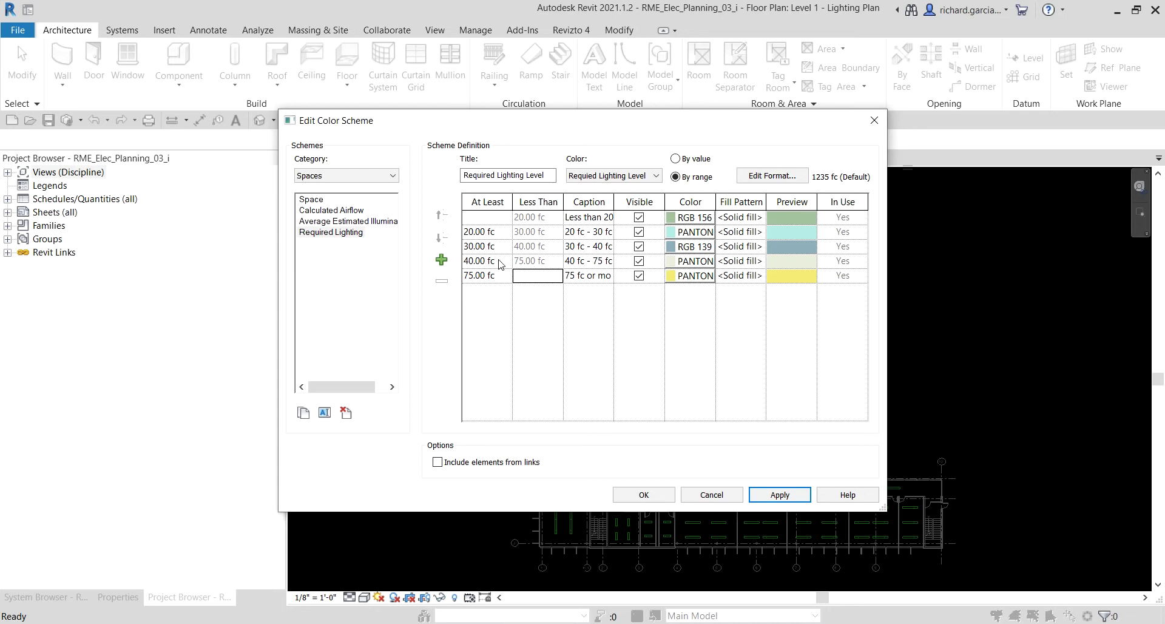
- Change the 40 fc band's lower bound to 50 fc
click(470, 262)
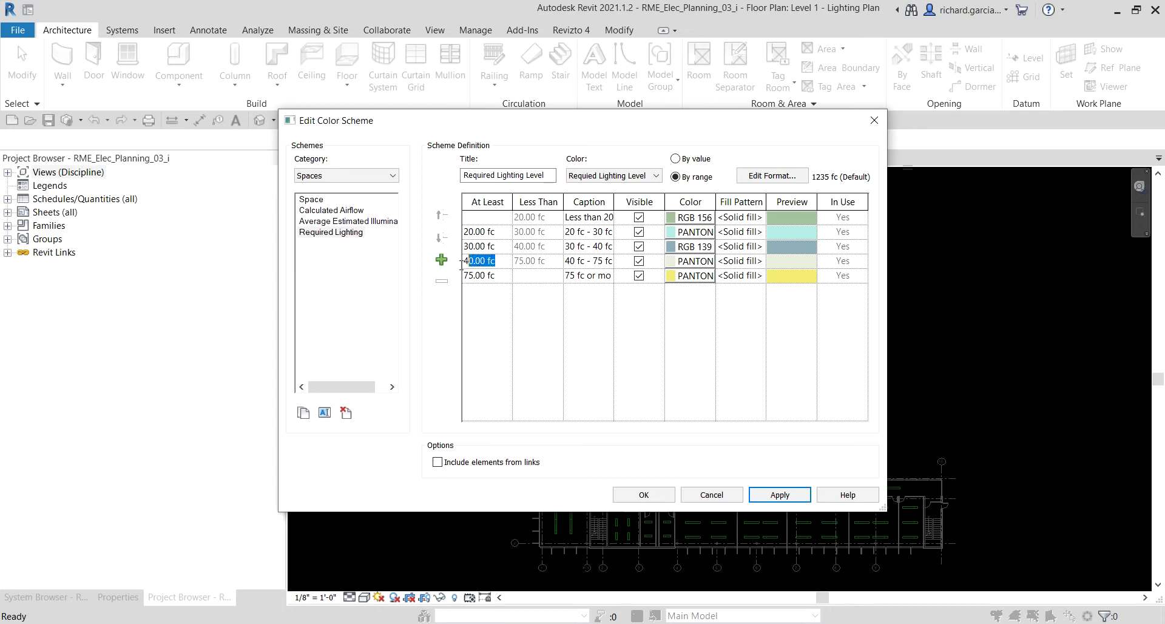
text(50)
key(Tab)
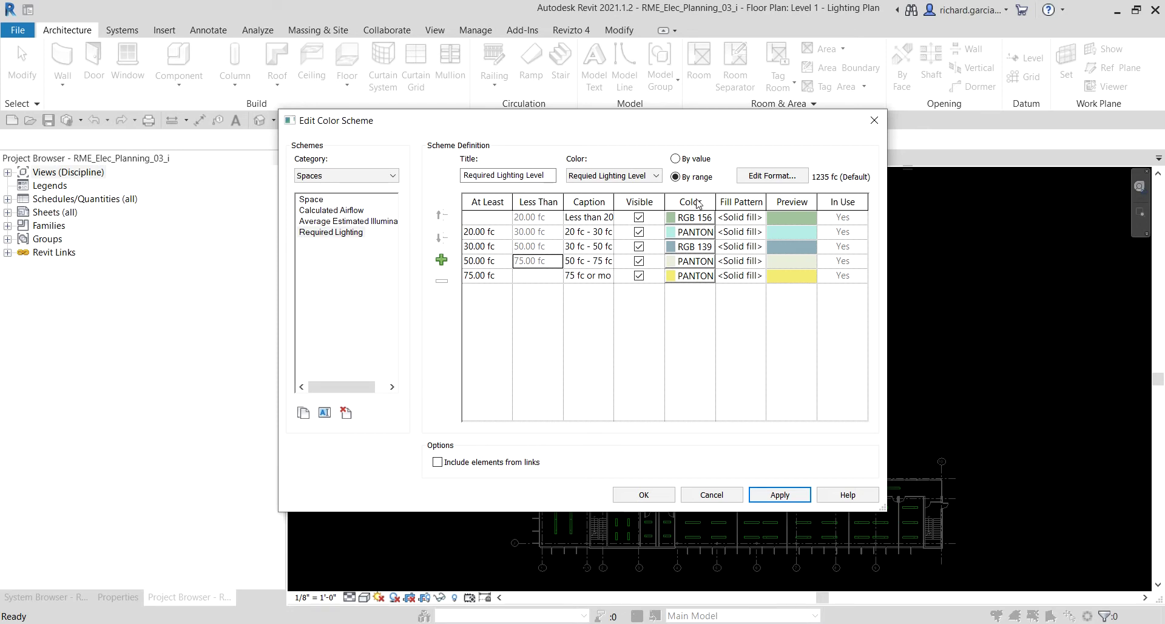
click(693, 238)
click(747, 219)
- Confirm the colour scheme, then open Level 2 - Lighting CF under Lighting - Design floor plans
click(648, 496)
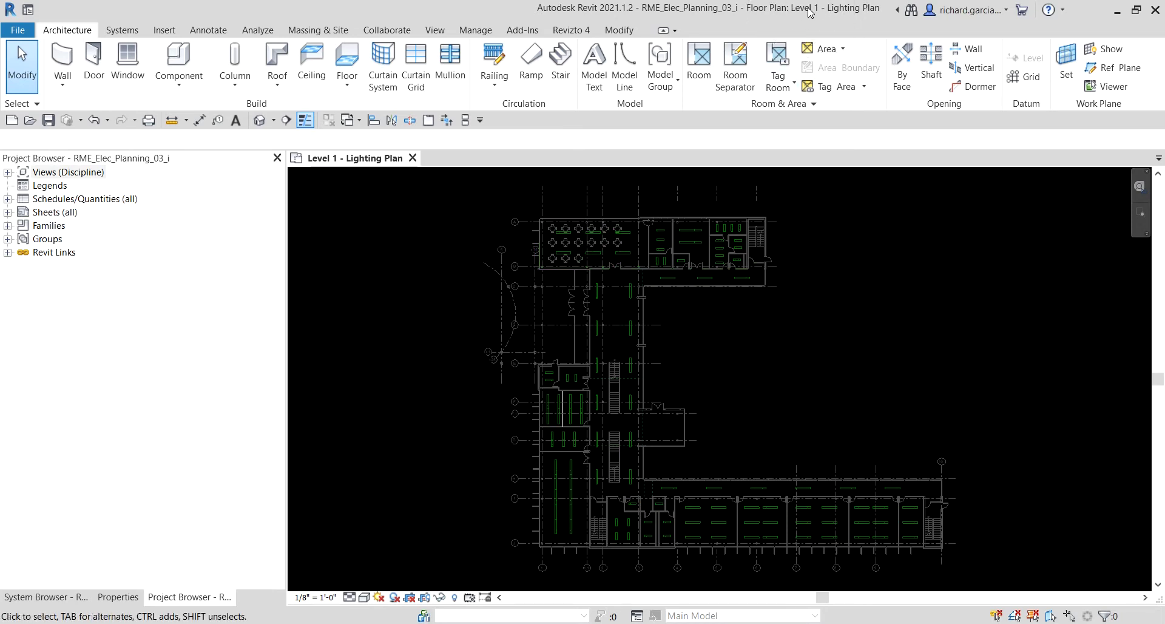
click(7, 171)
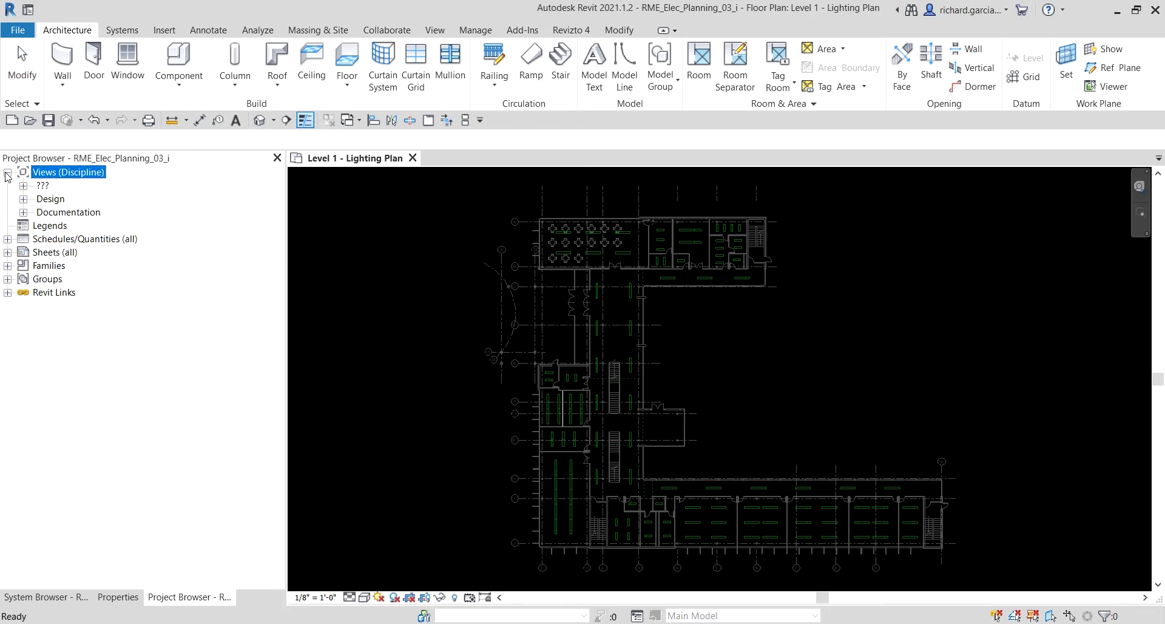
click(23, 198)
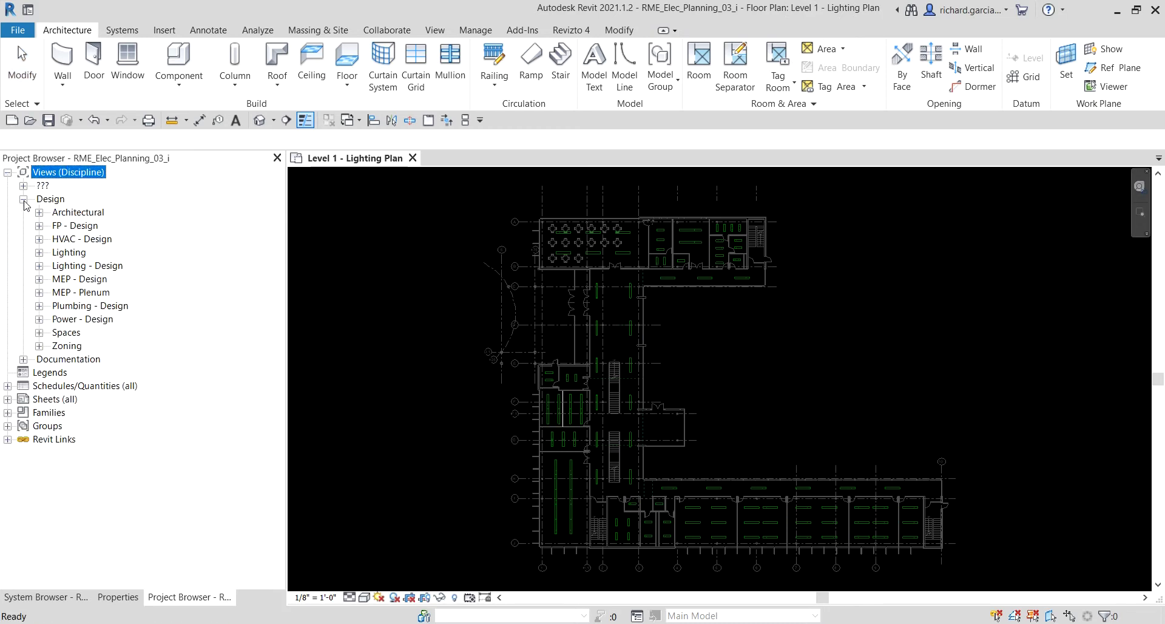
click(38, 265)
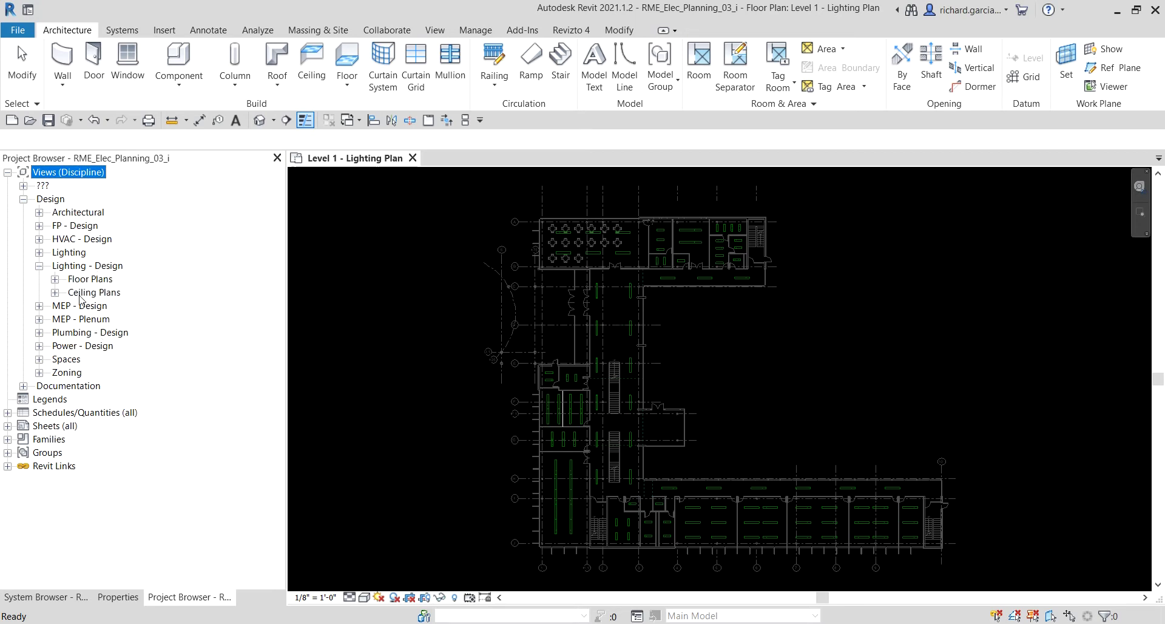
click(55, 279)
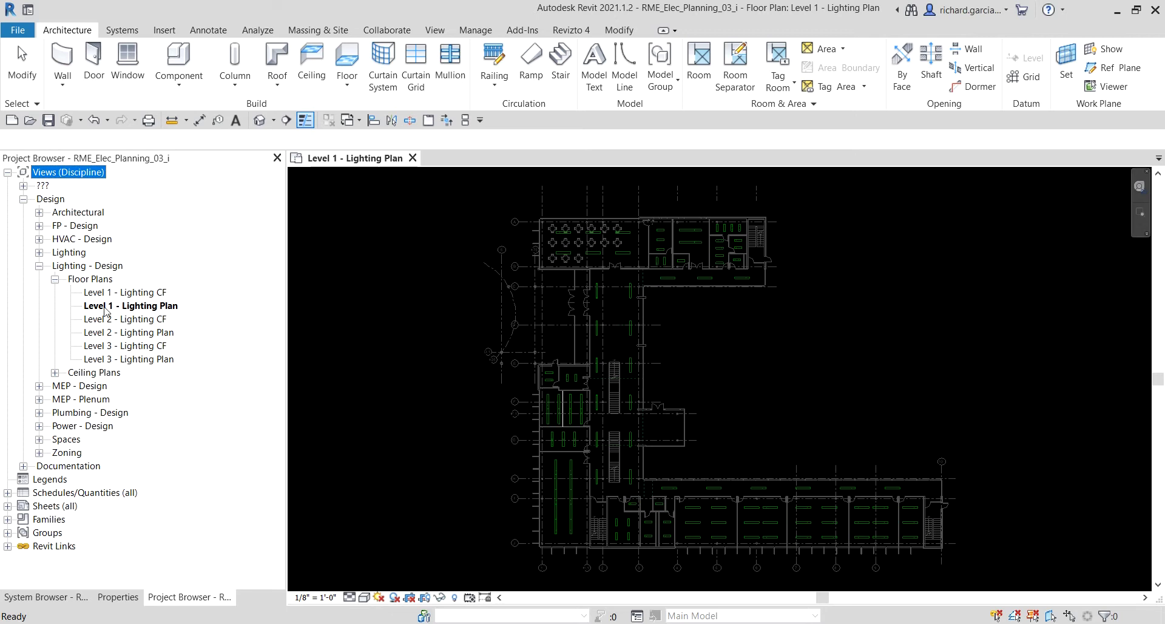
click(135, 320)
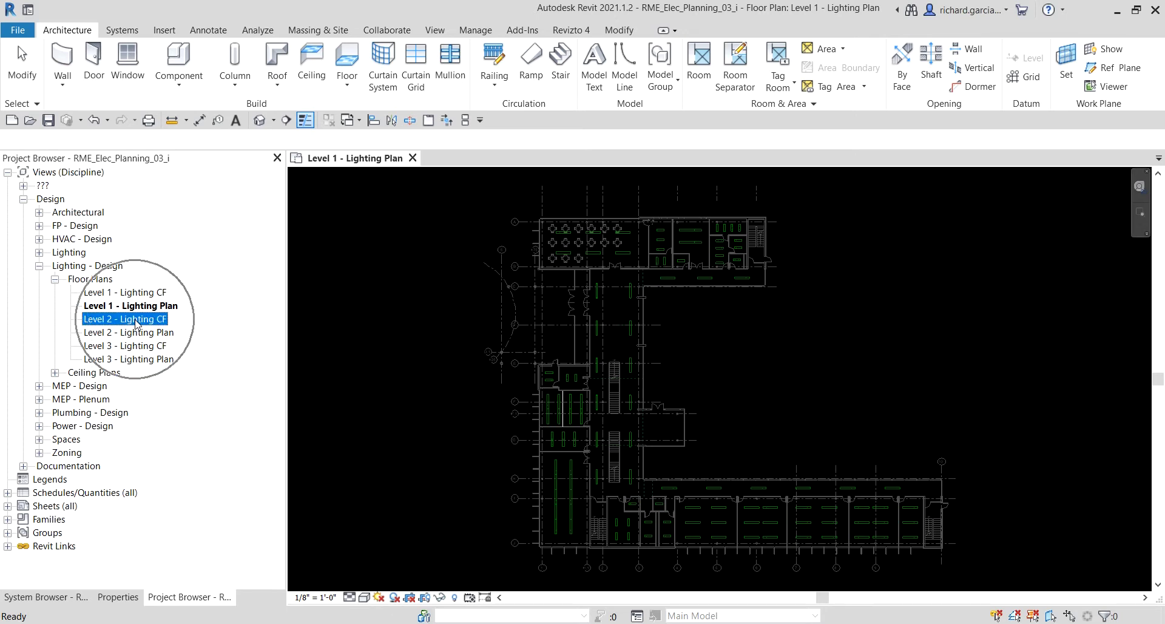
double_click(134, 320)
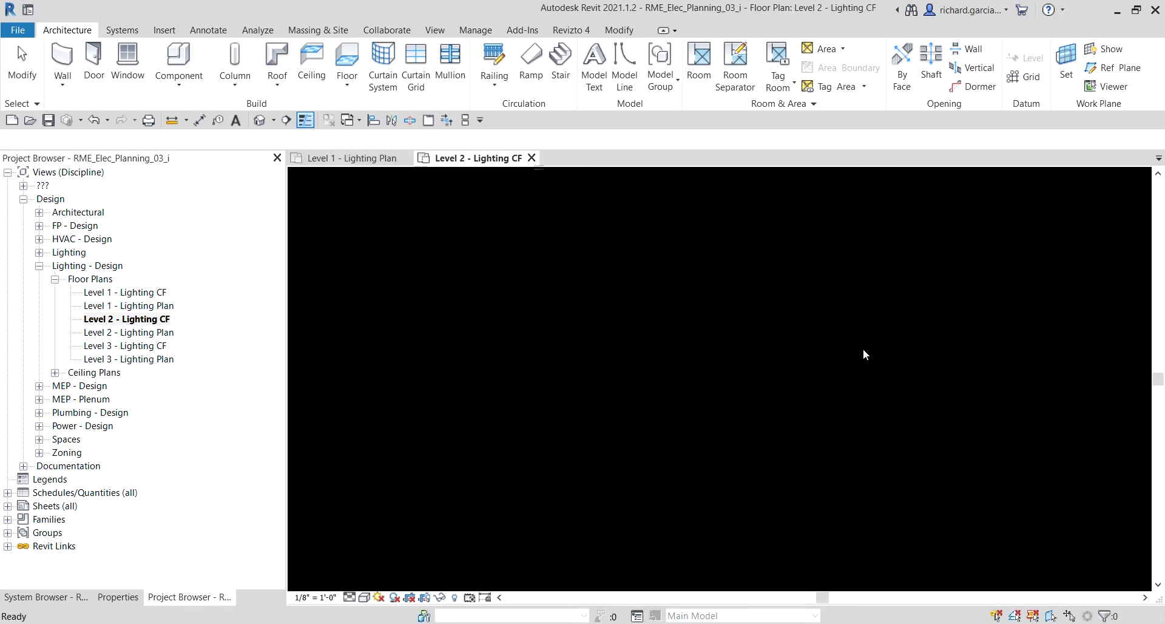
- Place a color fill legend beside the plan using Spaces and the Required Lighting scheme
mouse_move(817, 328)
middle_down()
mouse_move(833, 330)
mouse_move(816, 303)
middle_up()
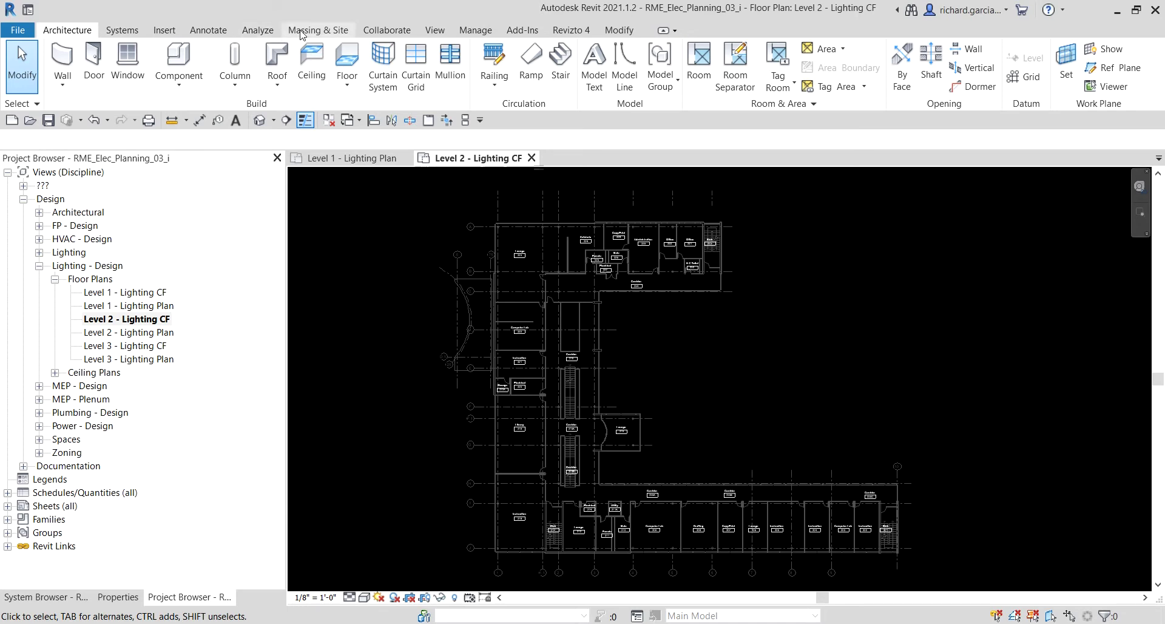
click(210, 31)
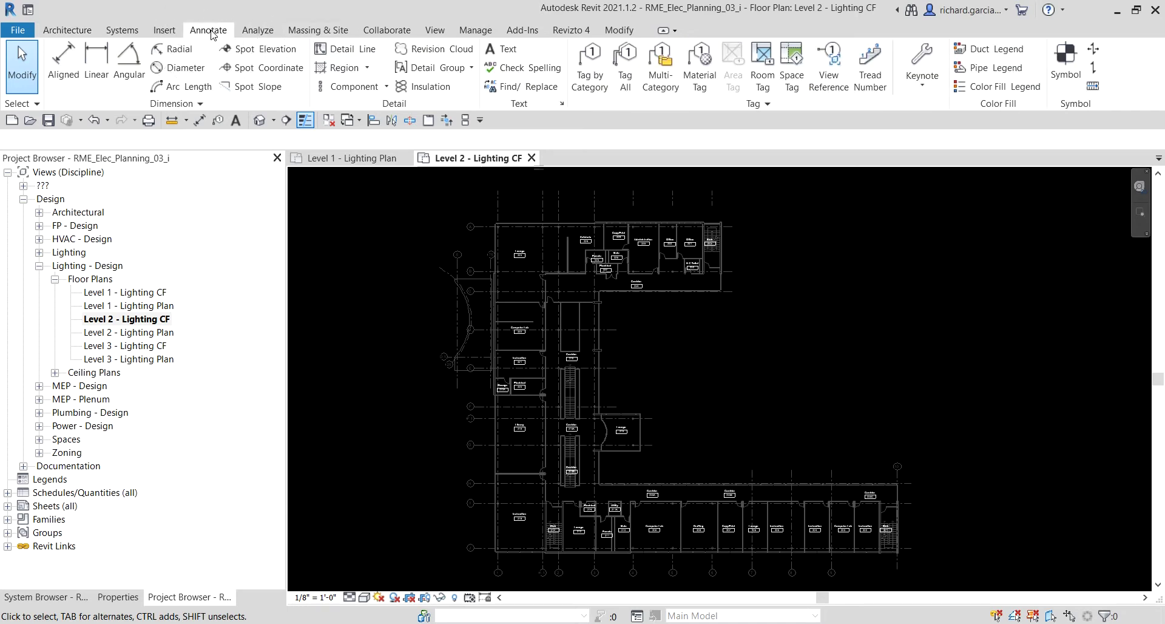
click(998, 88)
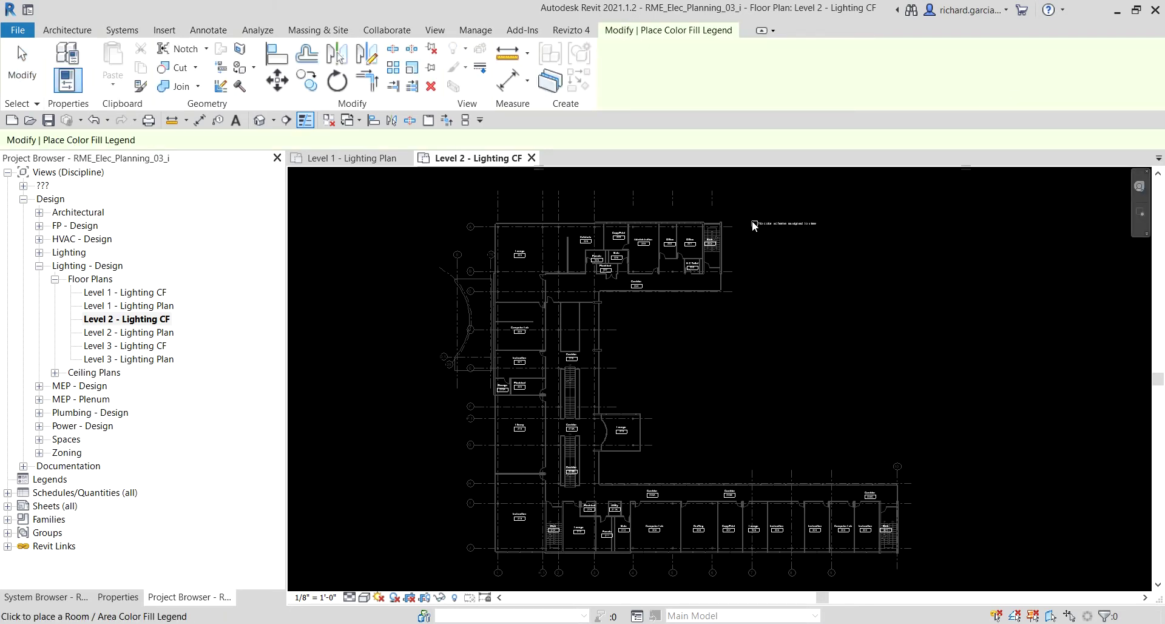
click(752, 221)
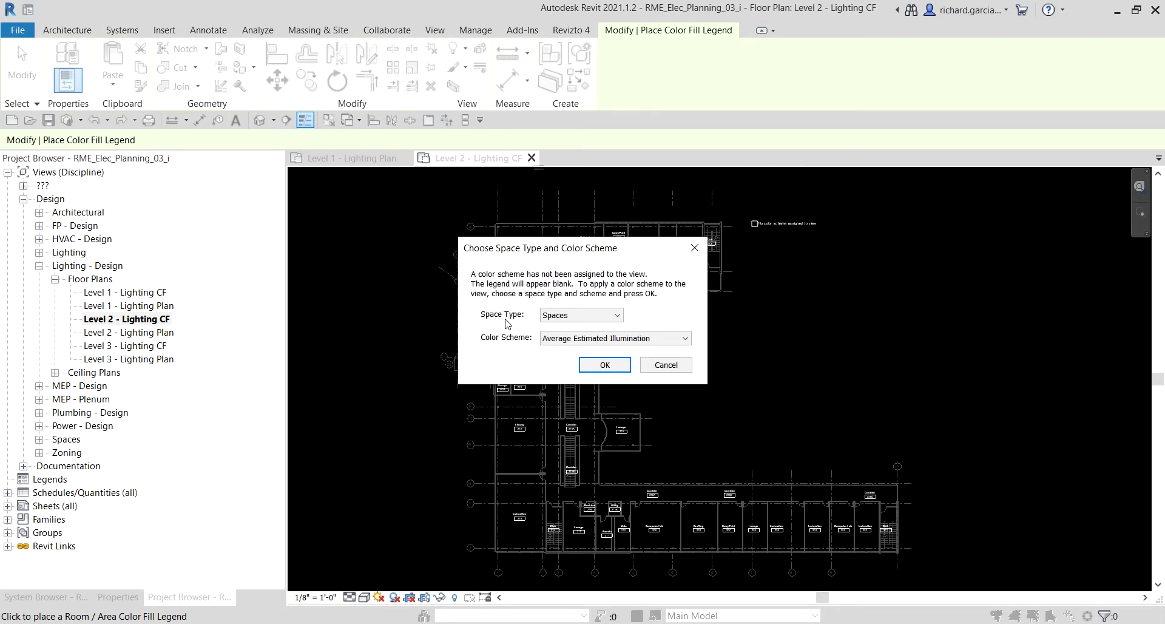
click(563, 316)
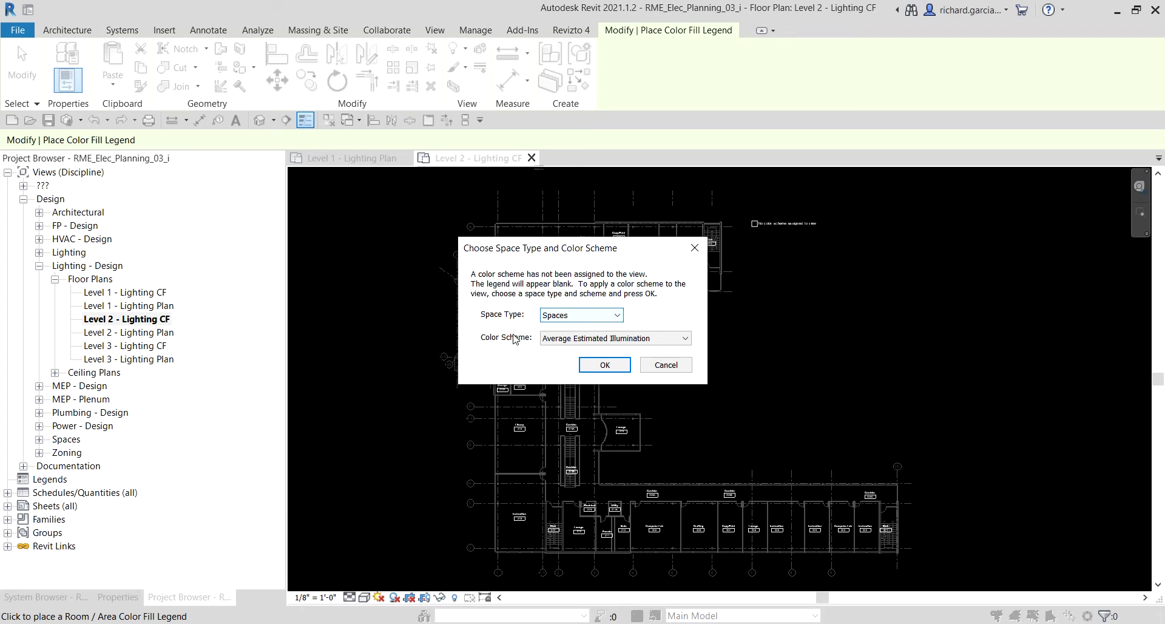
click(580, 341)
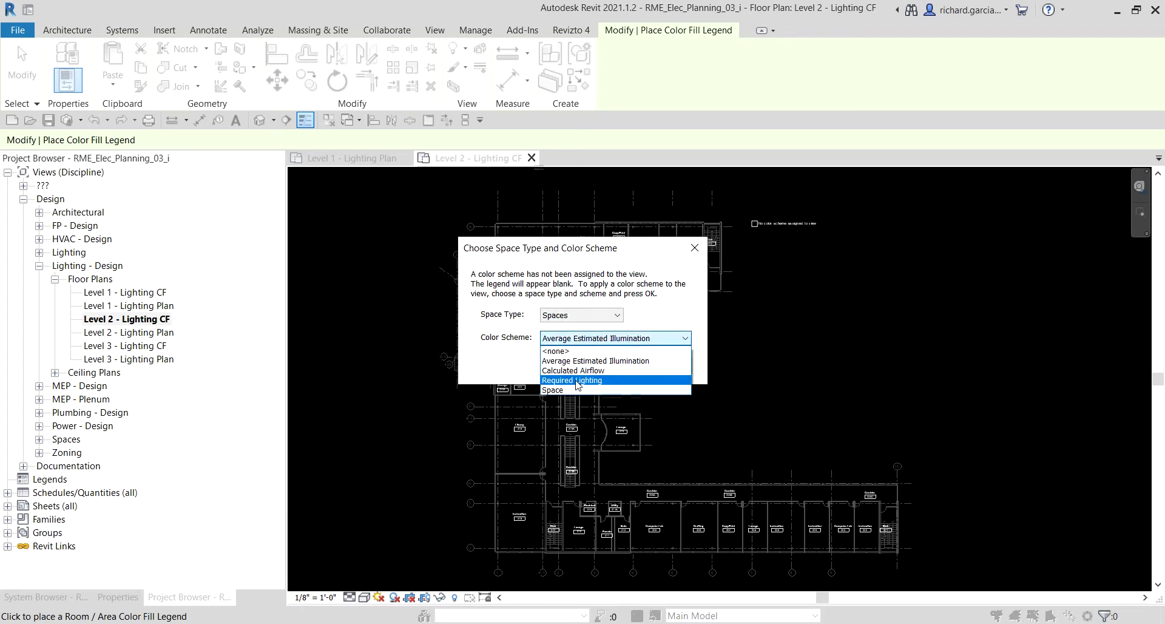
click(577, 380)
click(603, 366)
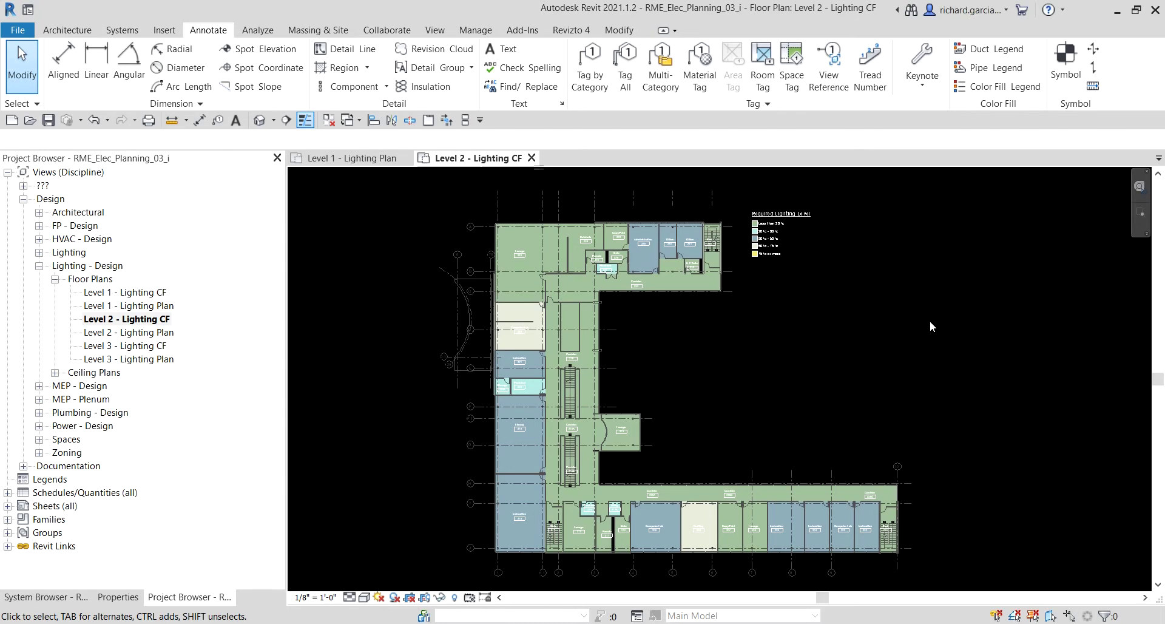
scroll(789, 228, up, 5)
scroll(659, 328, down, 2)
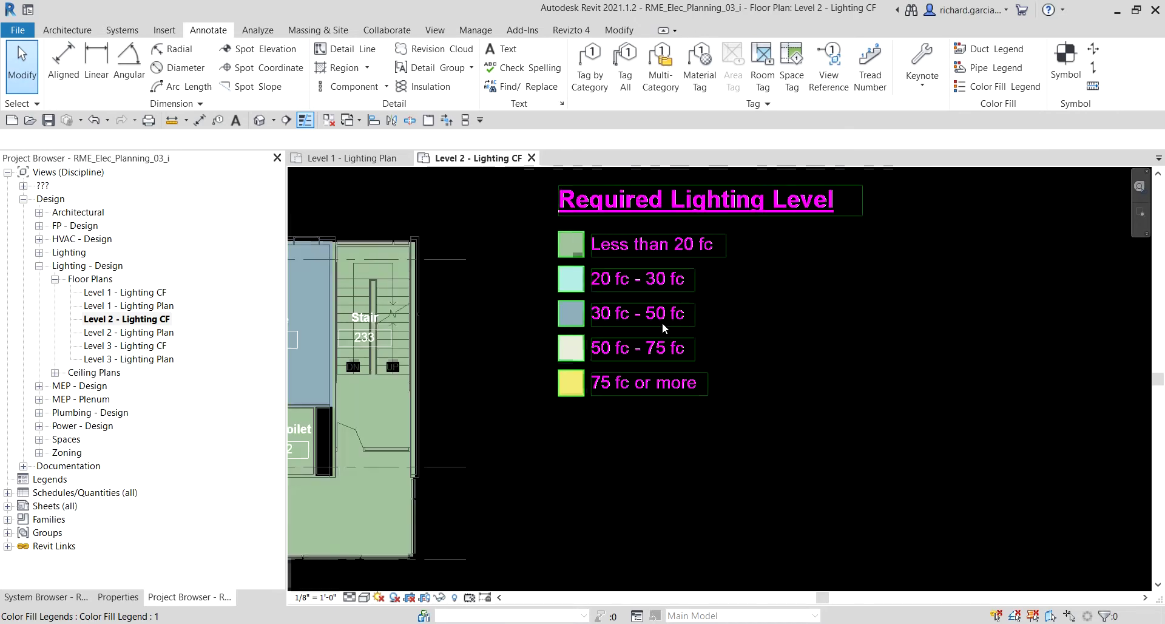
scroll(701, 316, down, 2)
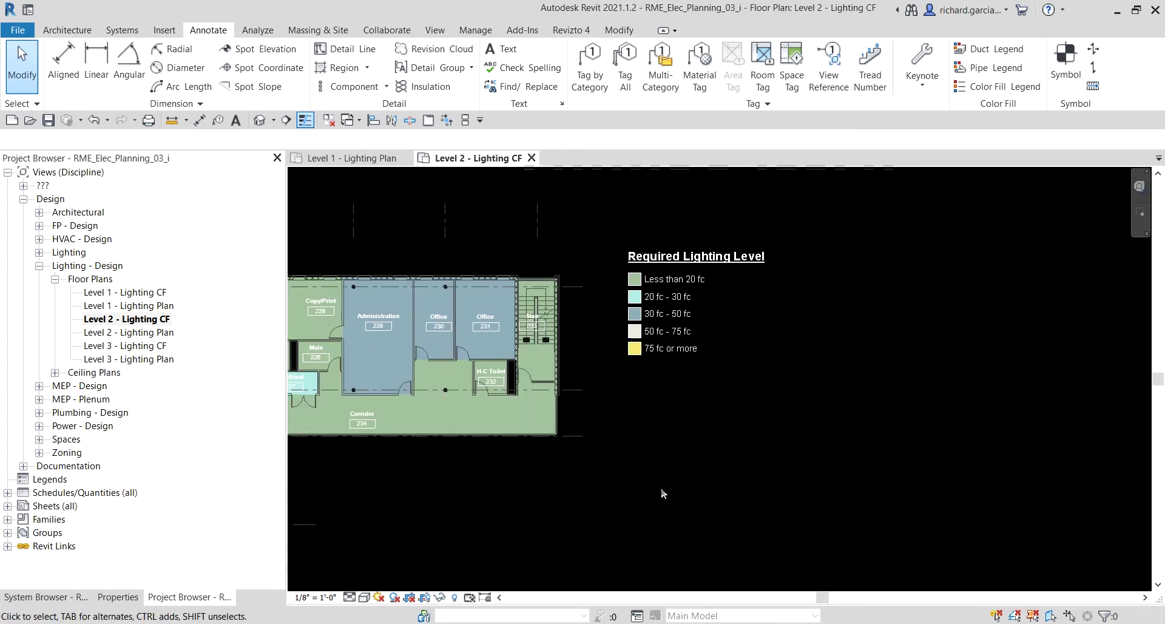
middle_drag(661, 487, 829, 465)
middle_drag(758, 490, 856, 493)
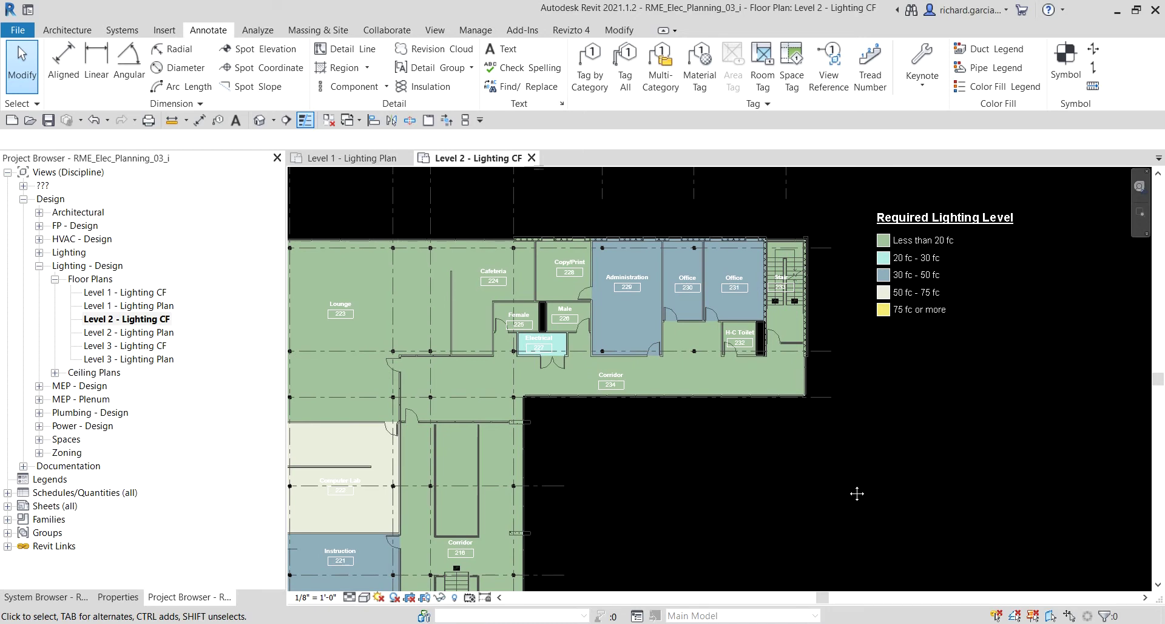
click(71, 494)
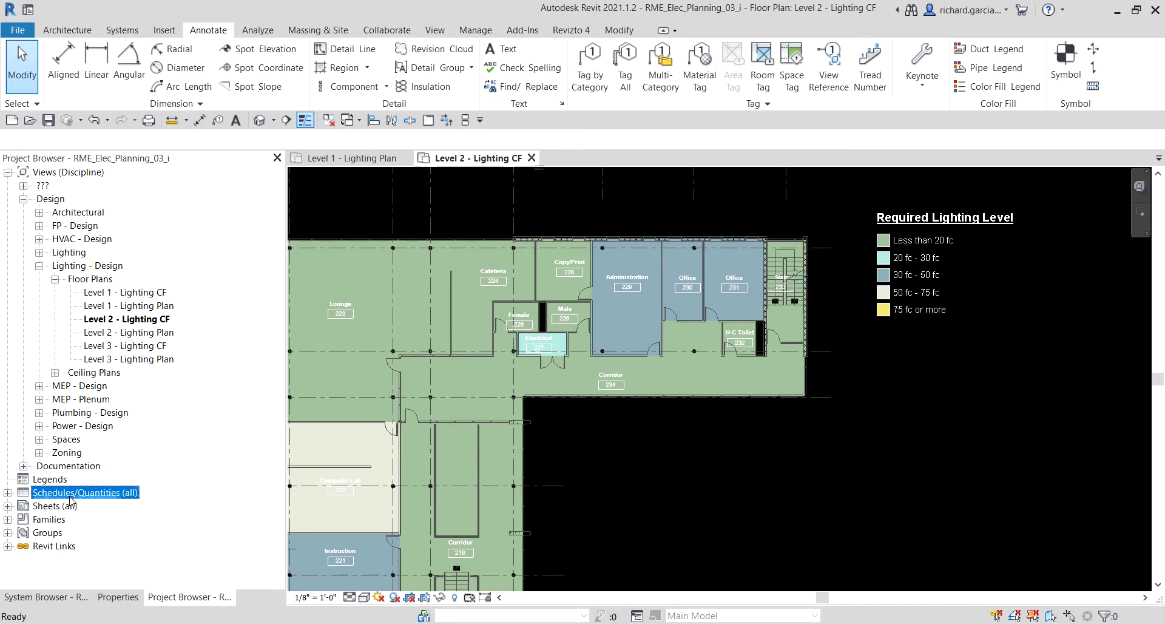
- Create a new schedule from Schedules/Quantities, choose Spaces, and name it 'Space Lighting Analysis'
right_click(71, 494)
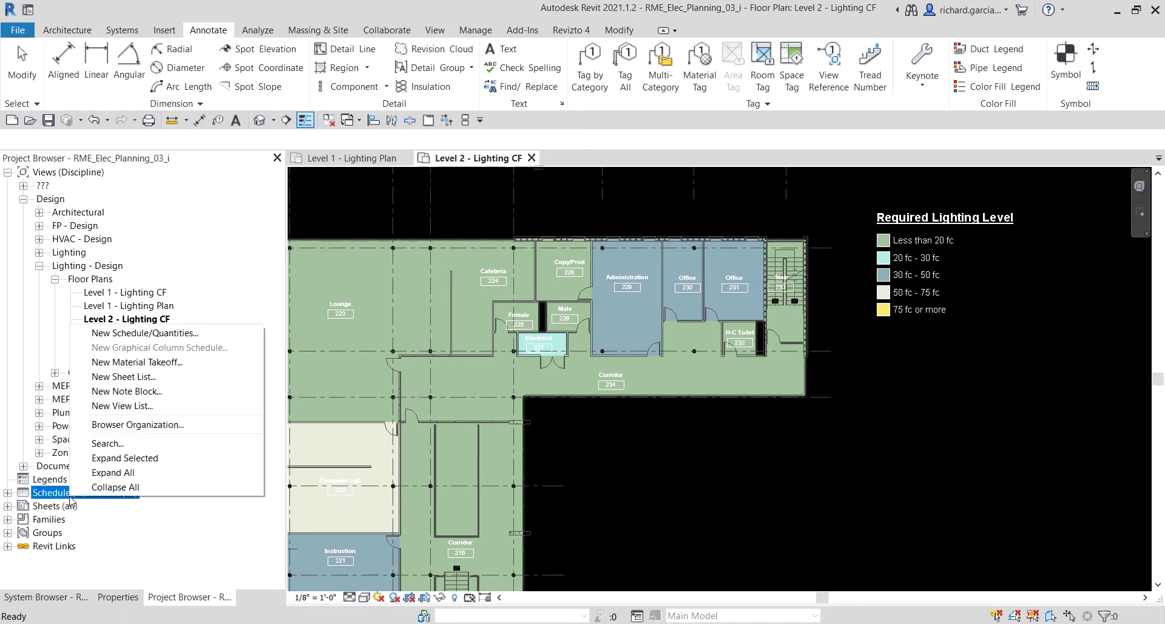
click(157, 333)
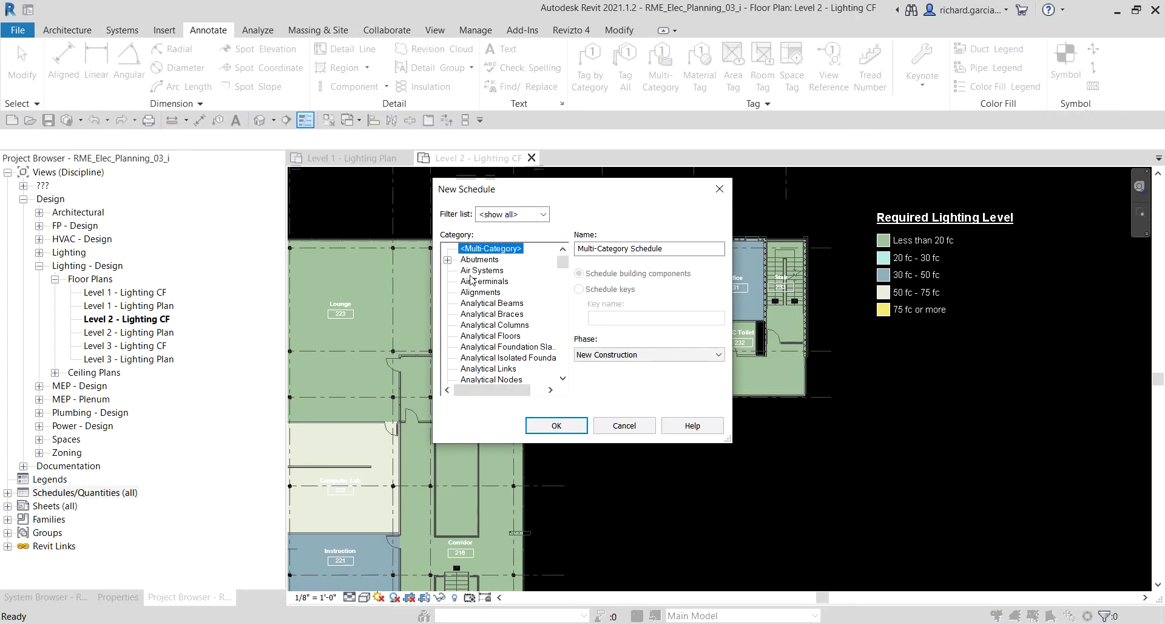
click(496, 304)
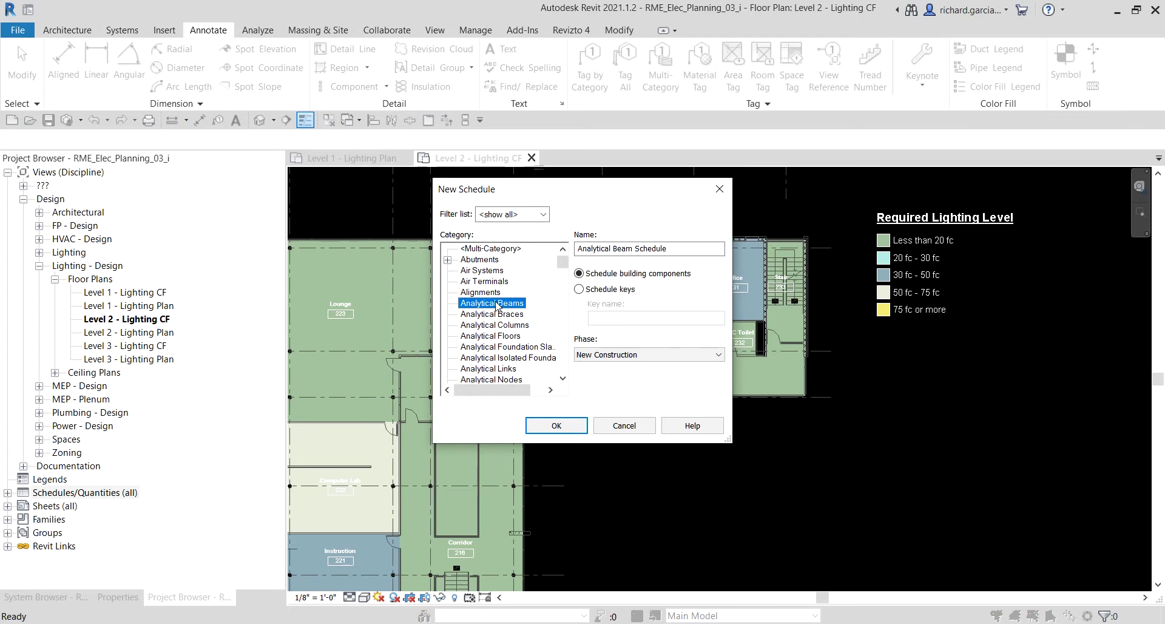
key(s)
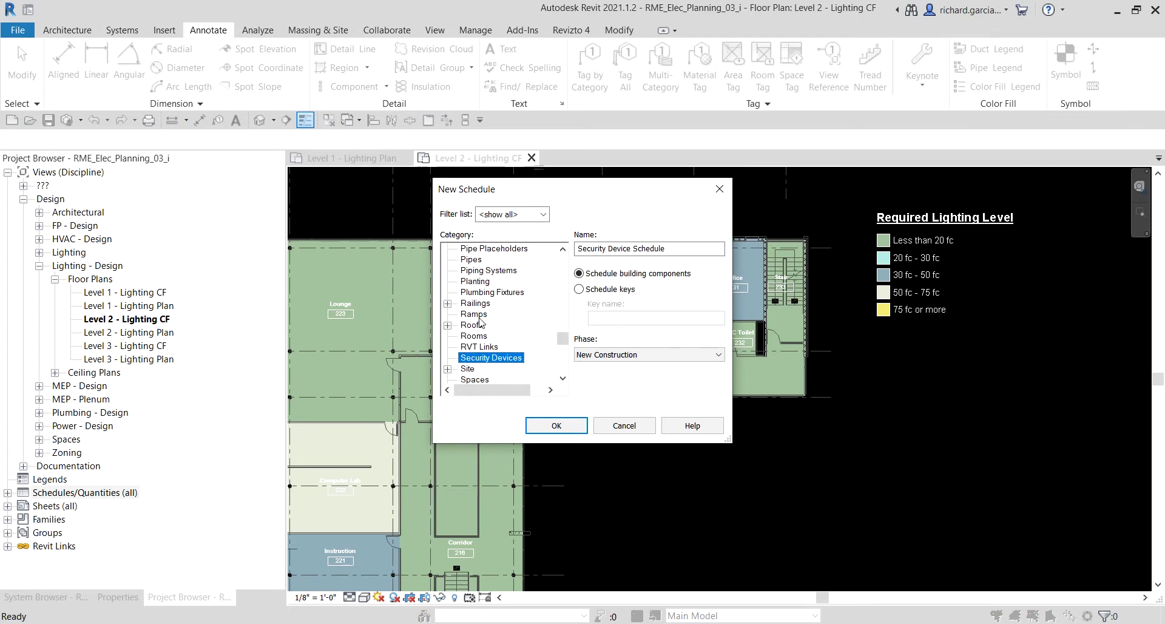
scroll(483, 331, down, 2)
click(478, 340)
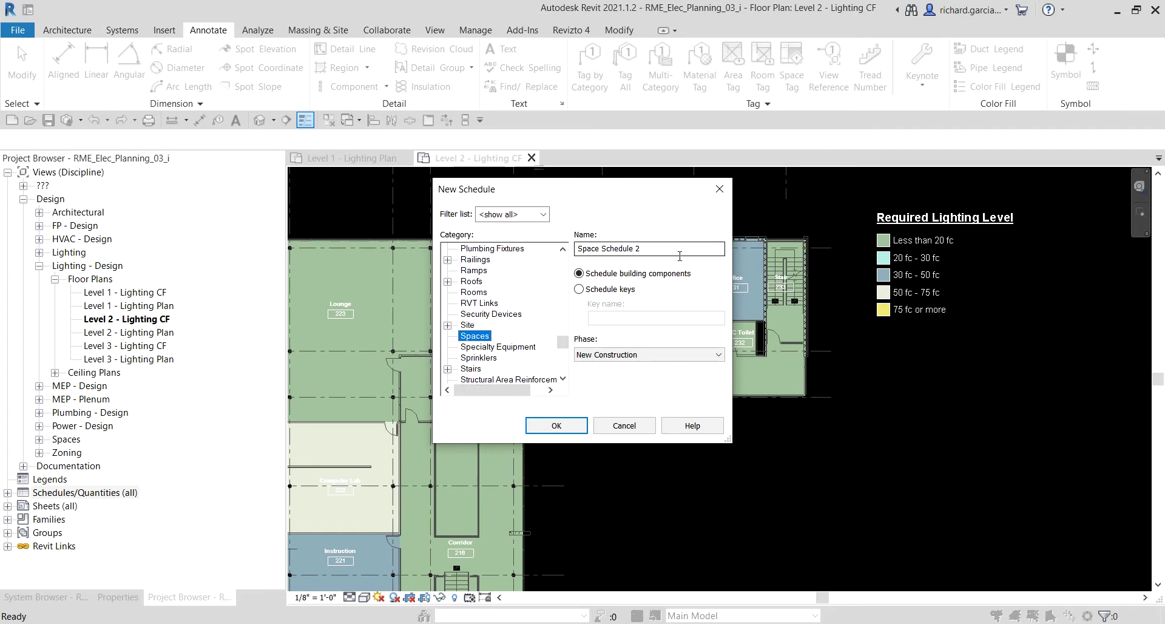
drag(650, 247, 608, 250)
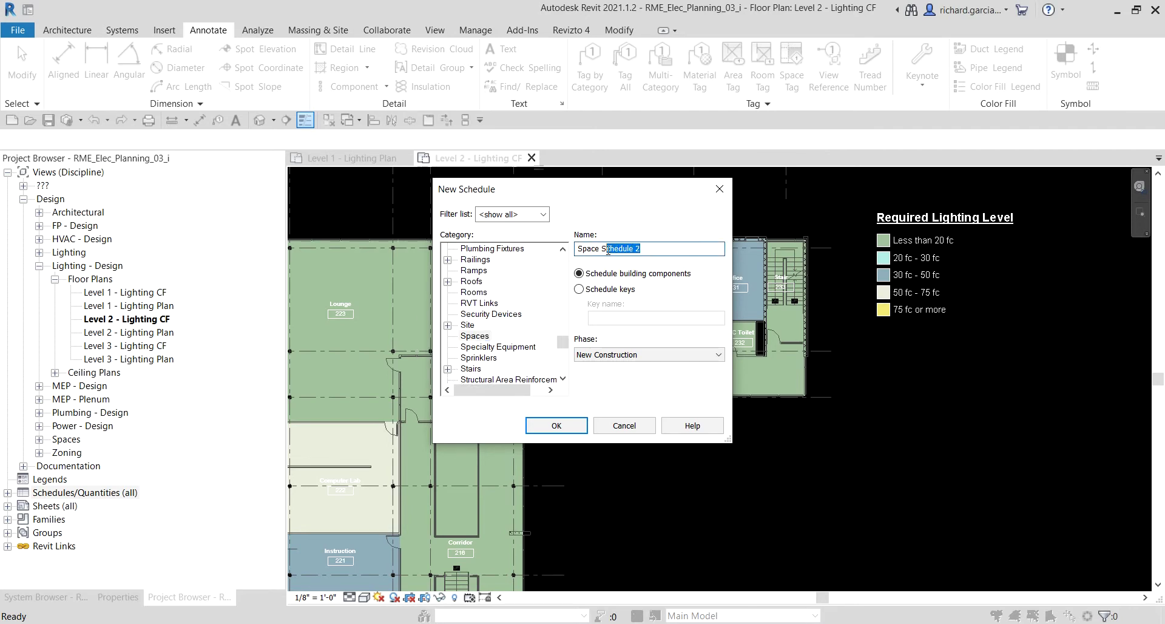
text(Lig)
key(BackSpace)
key(BackSpace)
click(566, 432)
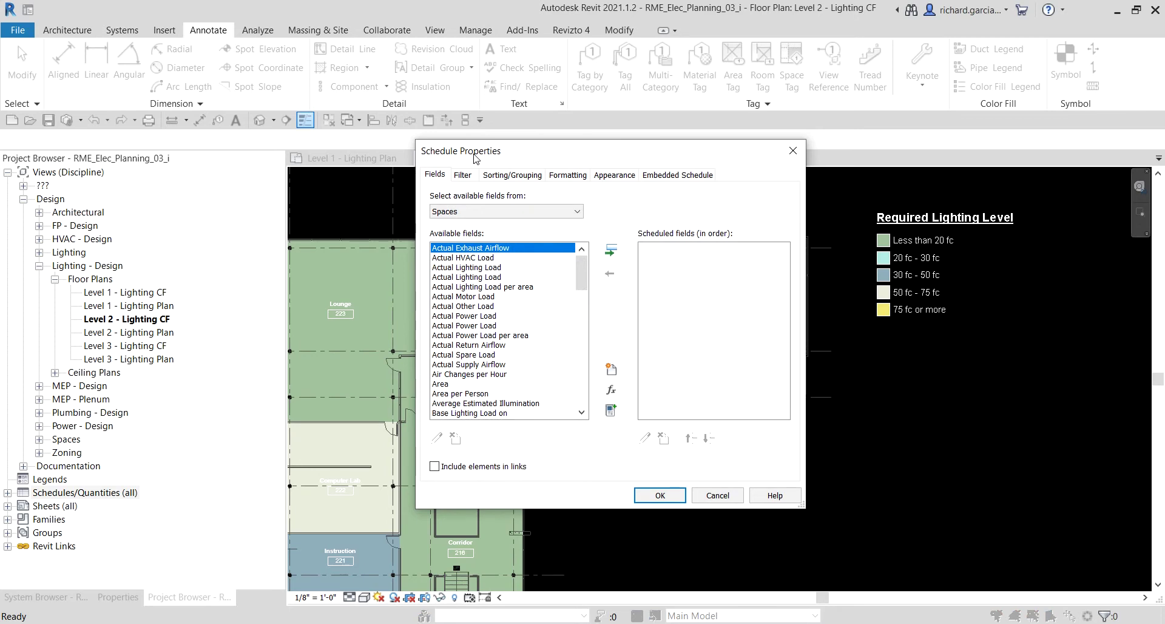
- Add the Number, Name and Level fields to the schedule
click(461, 236)
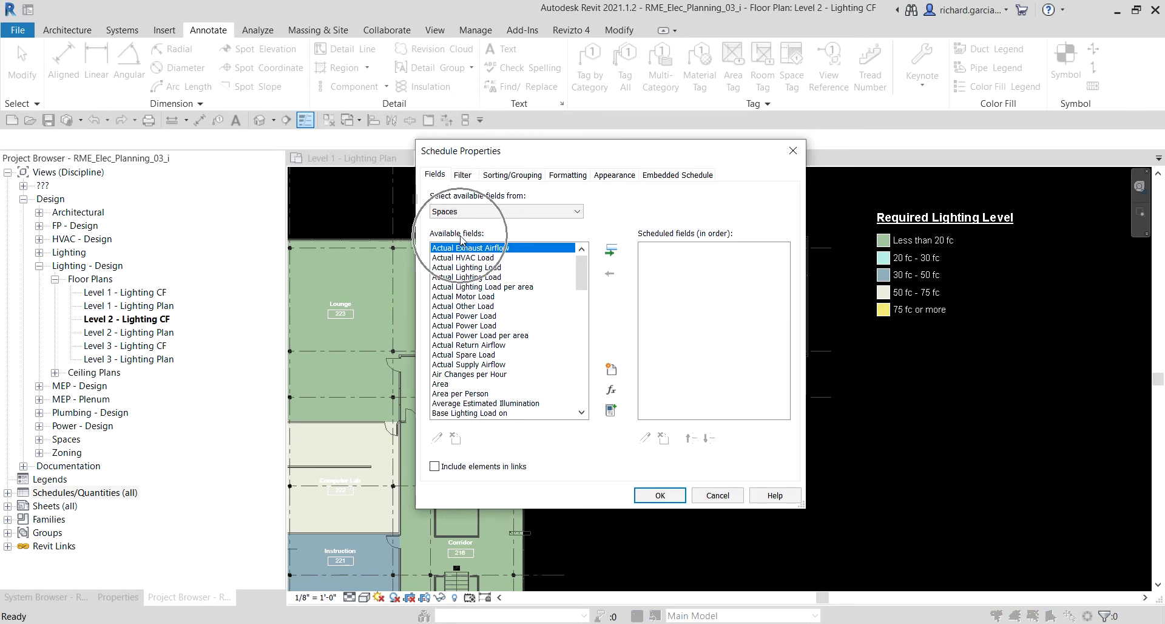
click(469, 356)
scroll(469, 358, down, 11)
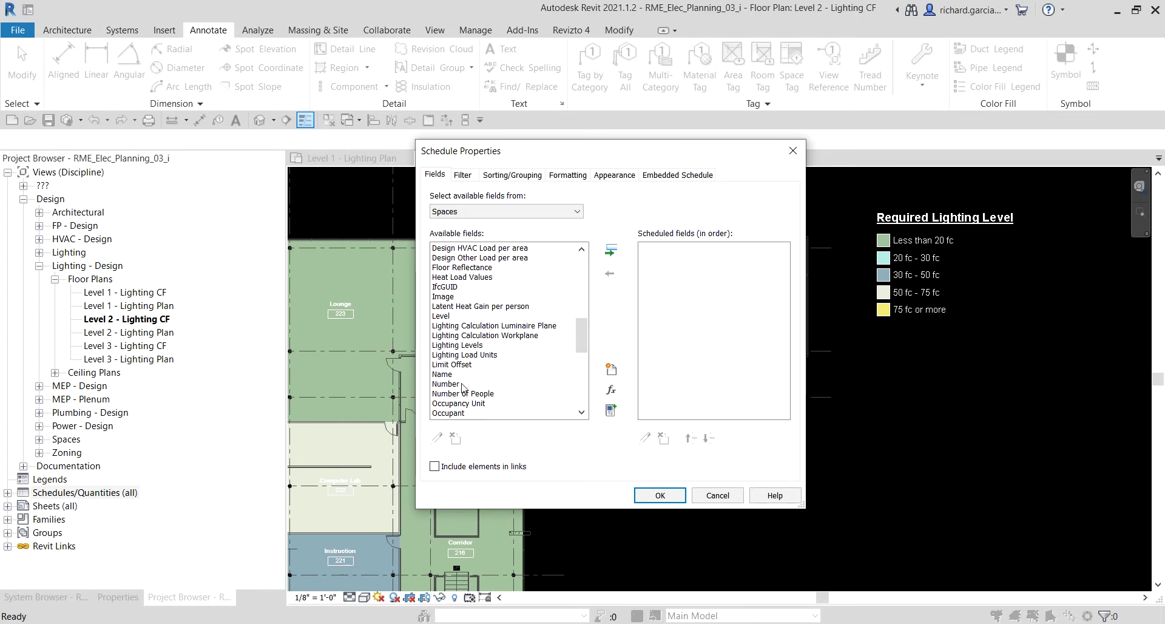
click(447, 385)
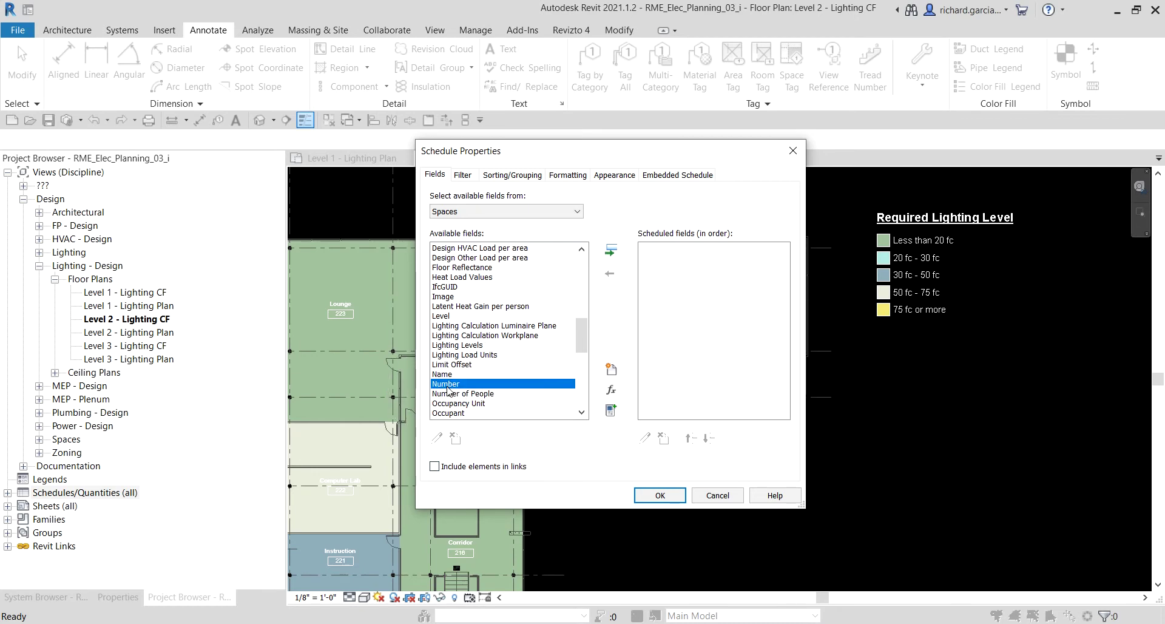
double_click(447, 387)
double_click(446, 375)
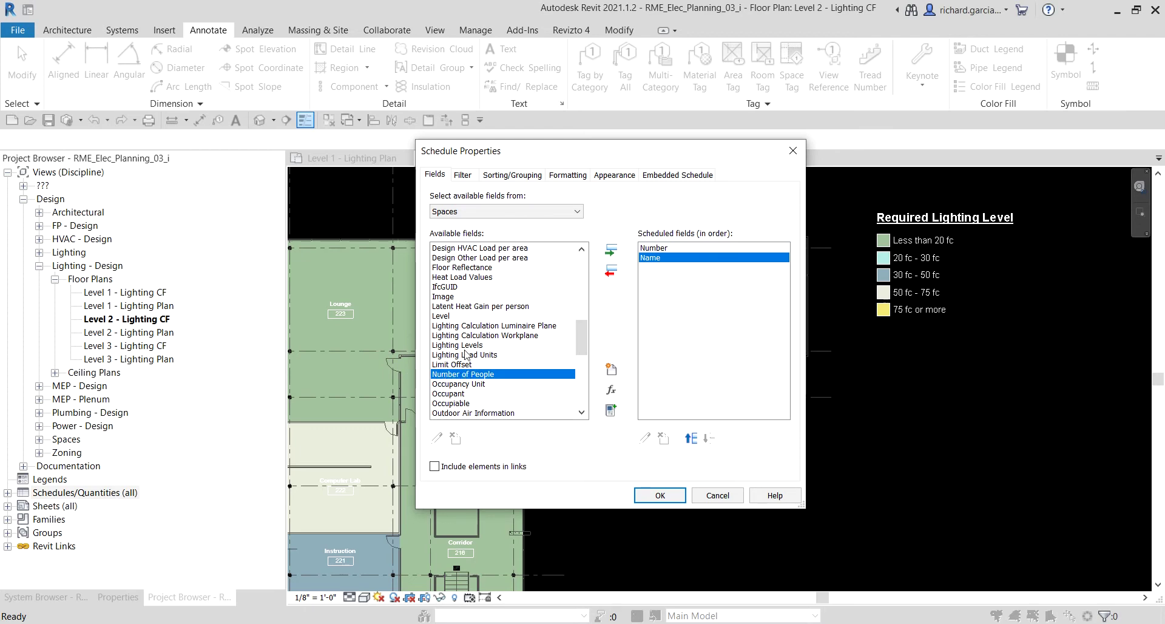
double_click(448, 315)
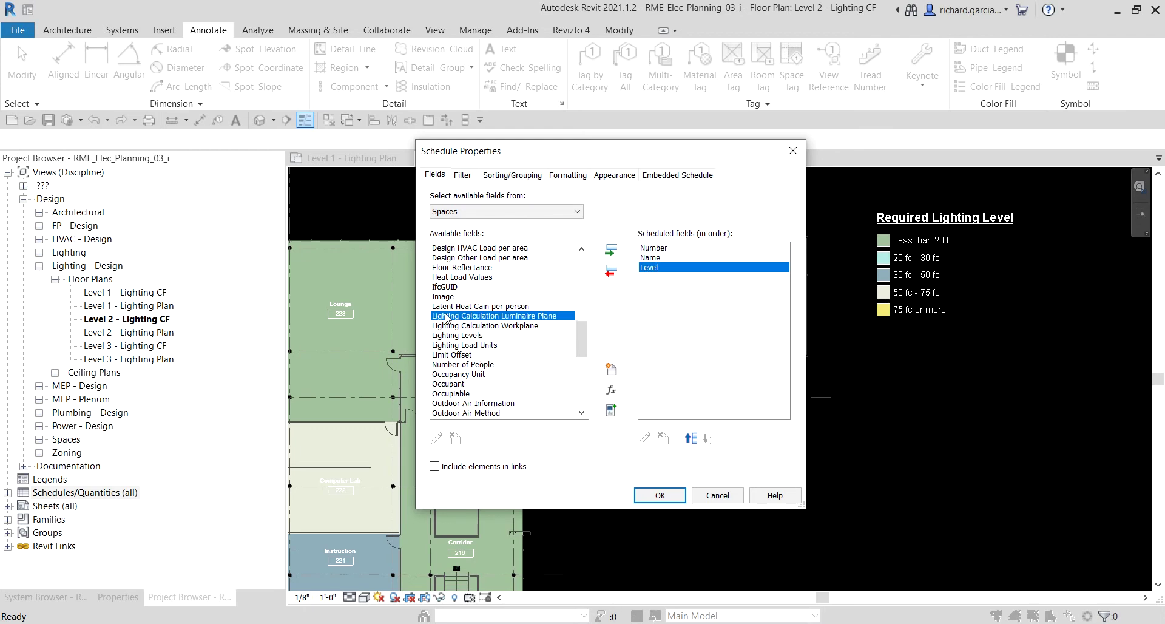
- Add the Average Estimated Illumination and Required Lighting Level fields
scroll(463, 326, up, 6)
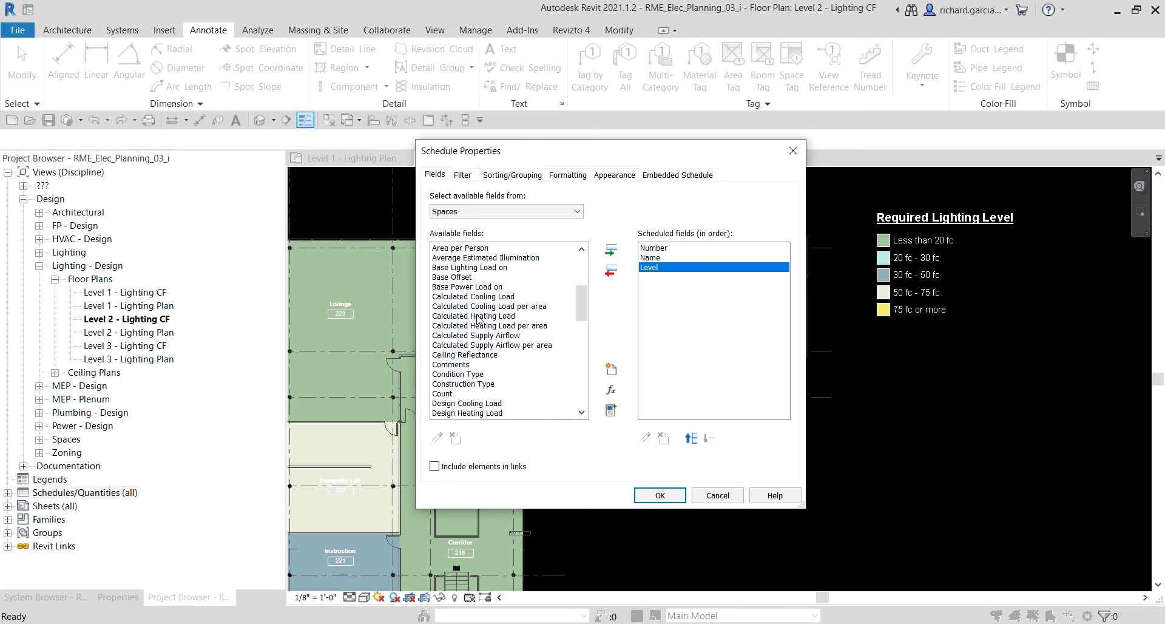
double_click(475, 261)
scroll(486, 364, down, 5)
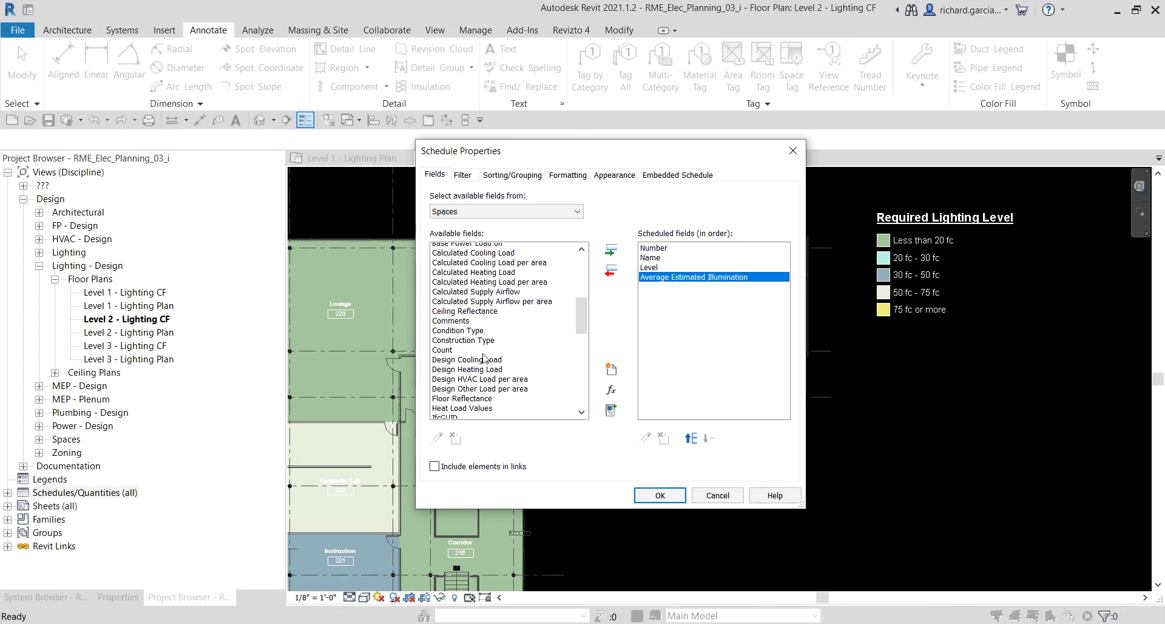
scroll(487, 382, down, 5)
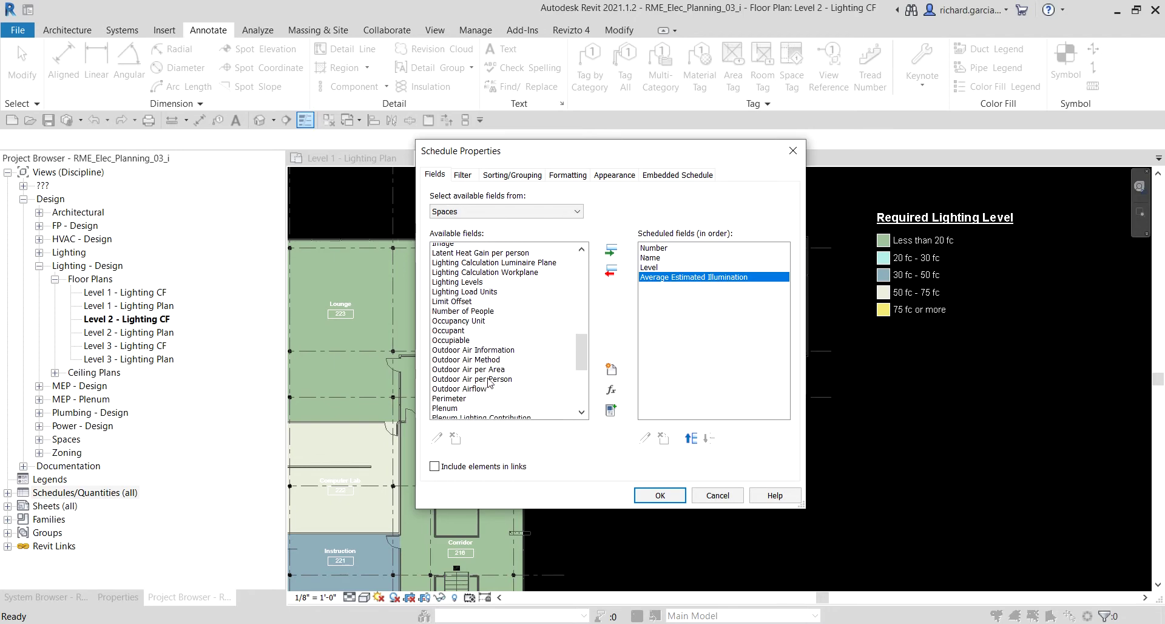
scroll(491, 394, down, 1)
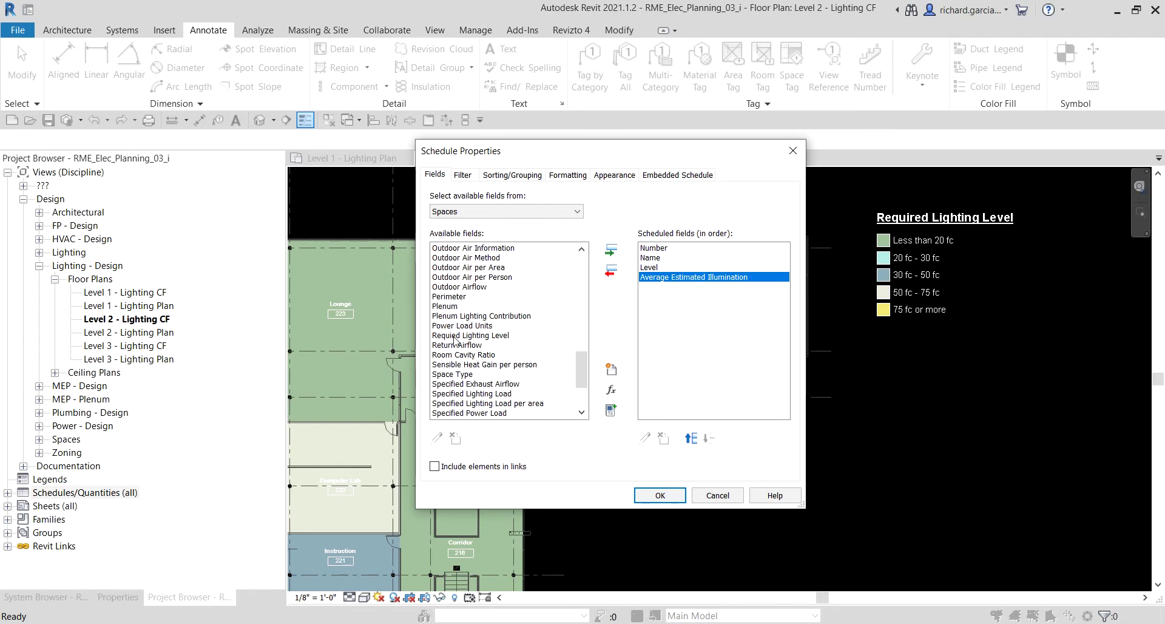
click(456, 337)
double_click(454, 336)
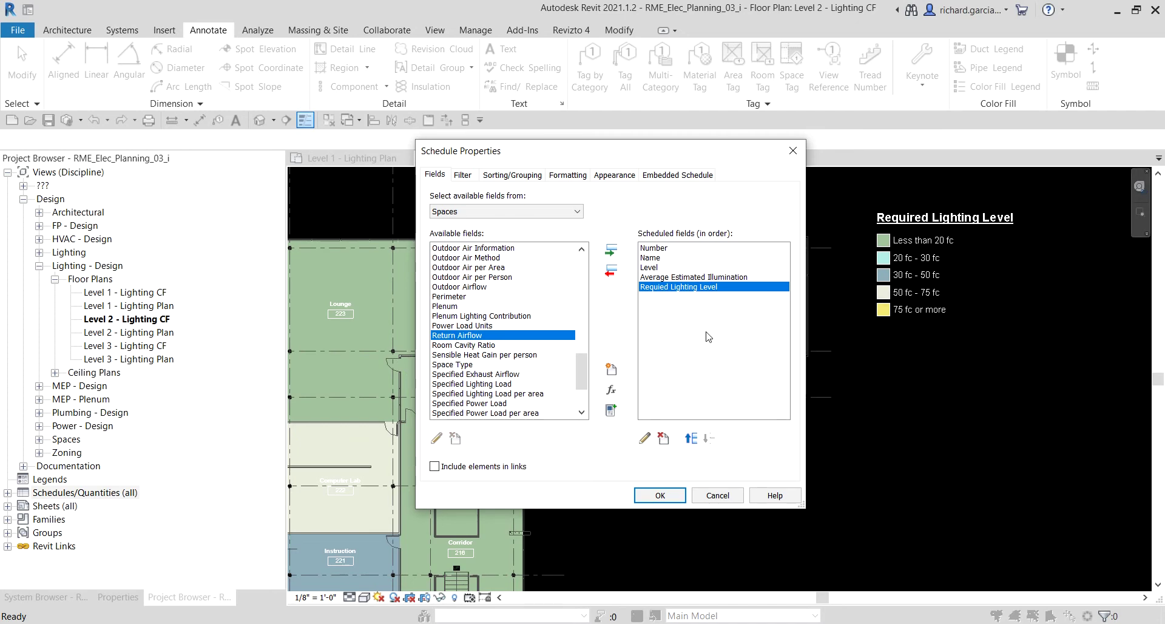
click(614, 388)
- Create a calculated field named Lighting Delta with Electrical discipline and Illuminance type
click(615, 391)
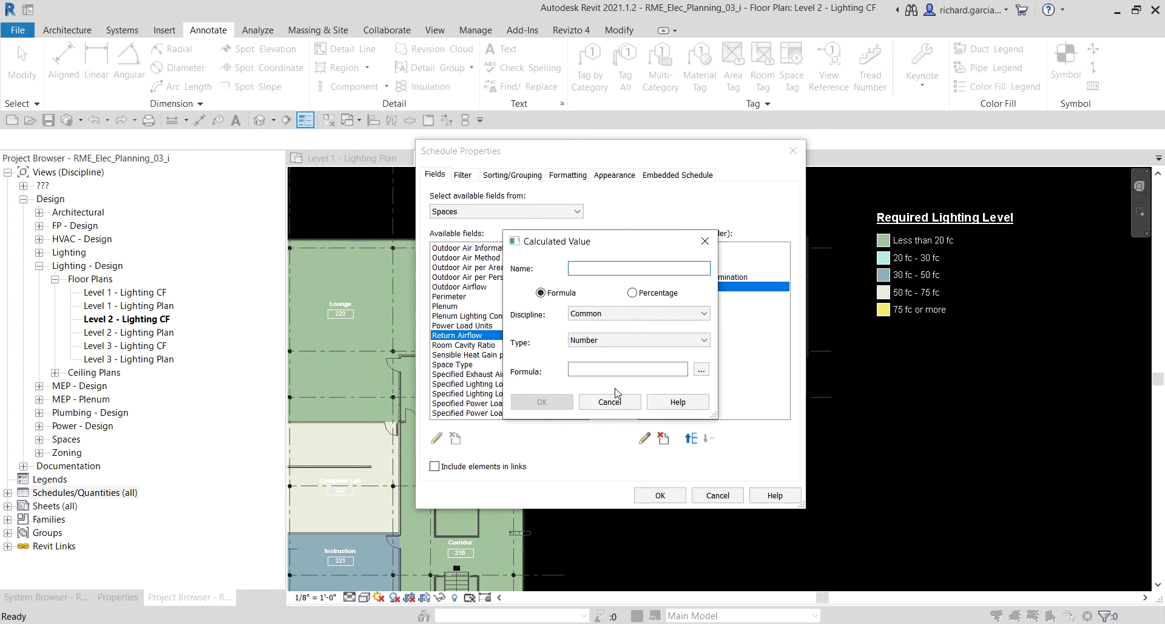
click(599, 268)
text(Lighting Delta)
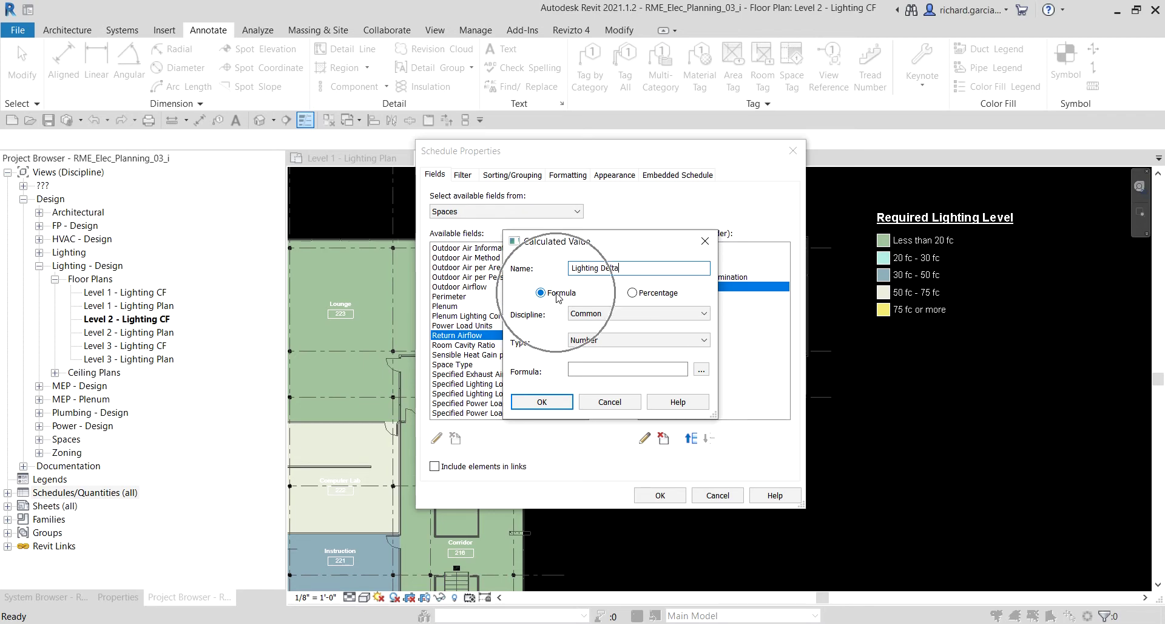
click(605, 314)
key(Down)
key(Down)
key(Down)
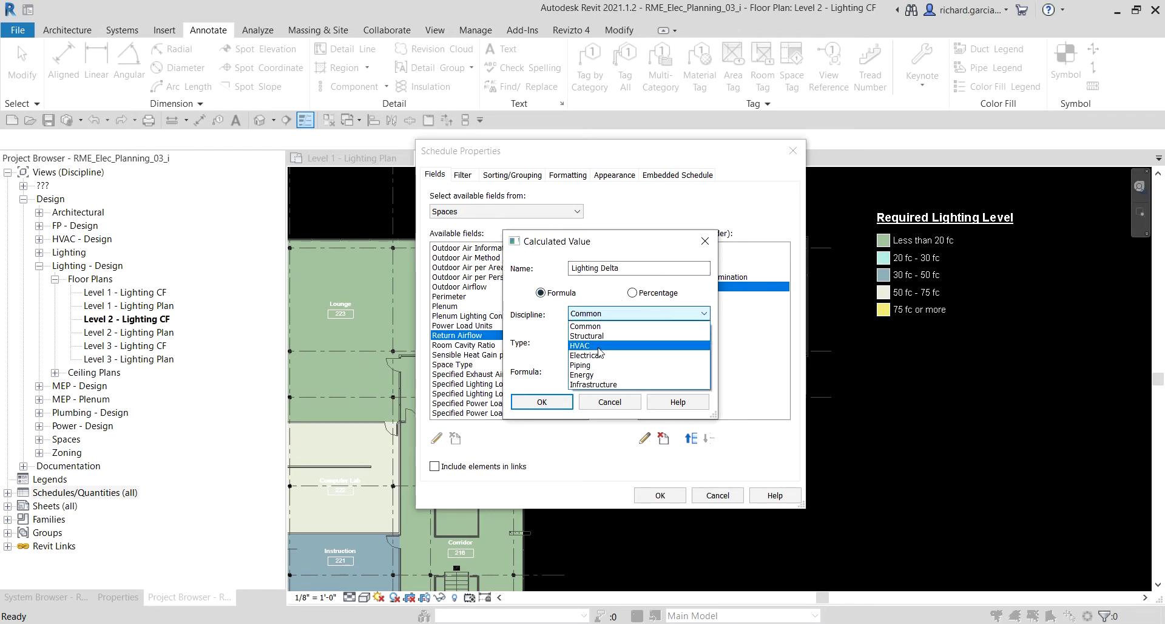
key(Return)
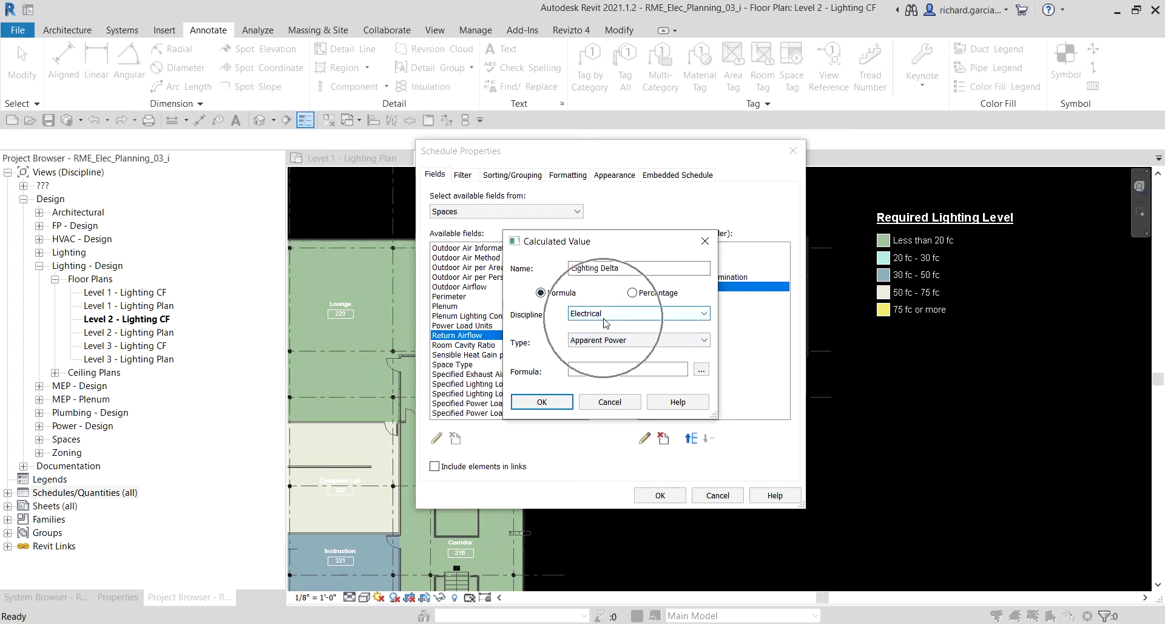
click(607, 341)
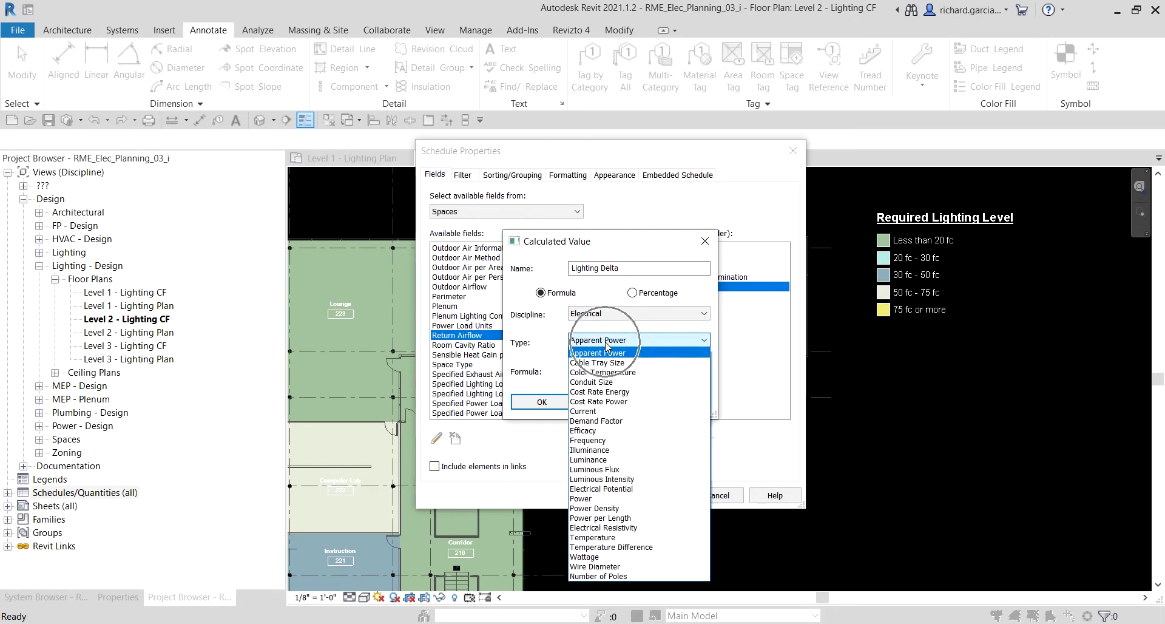
click(604, 451)
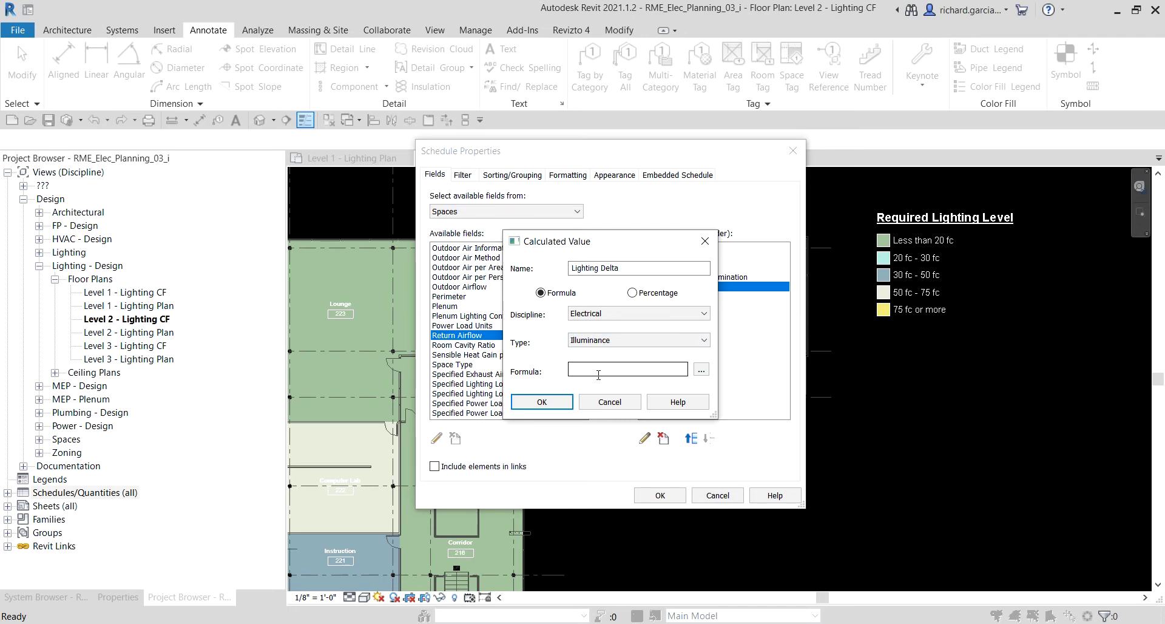
- Set its formula to Average Estimated Illumination minus the required lighting level and confirm the field
click(701, 371)
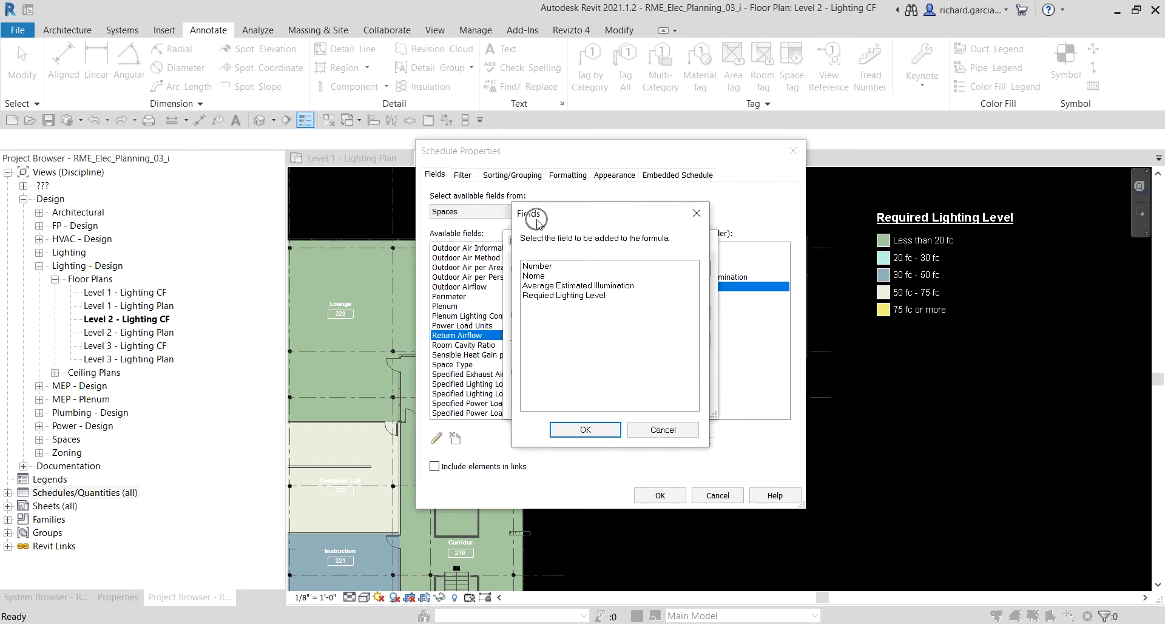
click(548, 286)
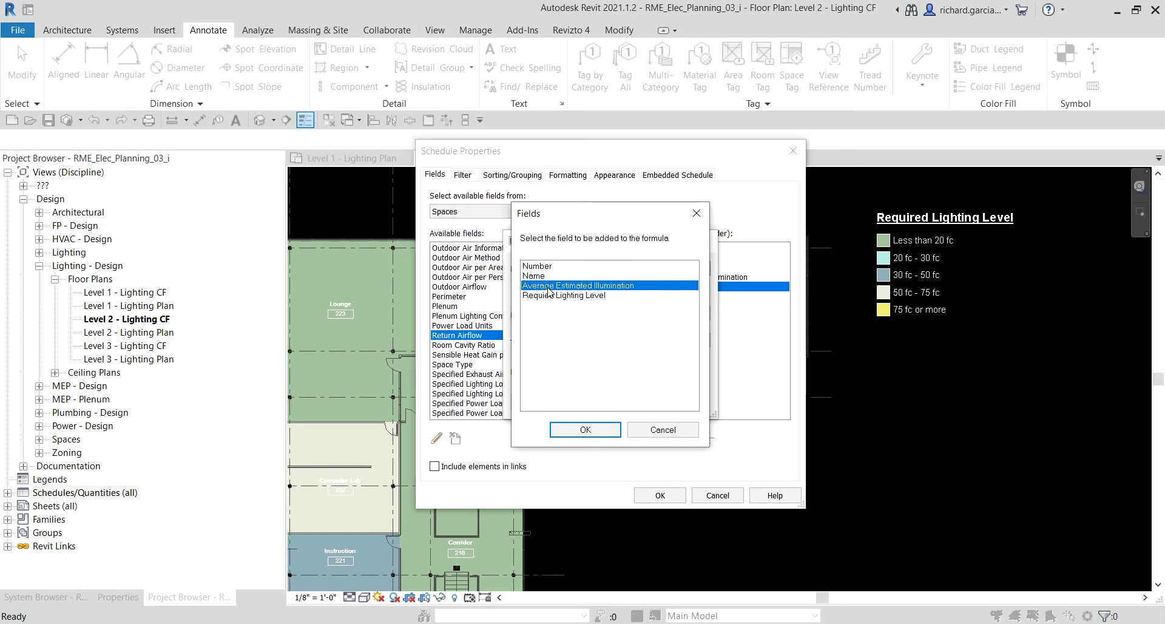
click(584, 429)
click(657, 370)
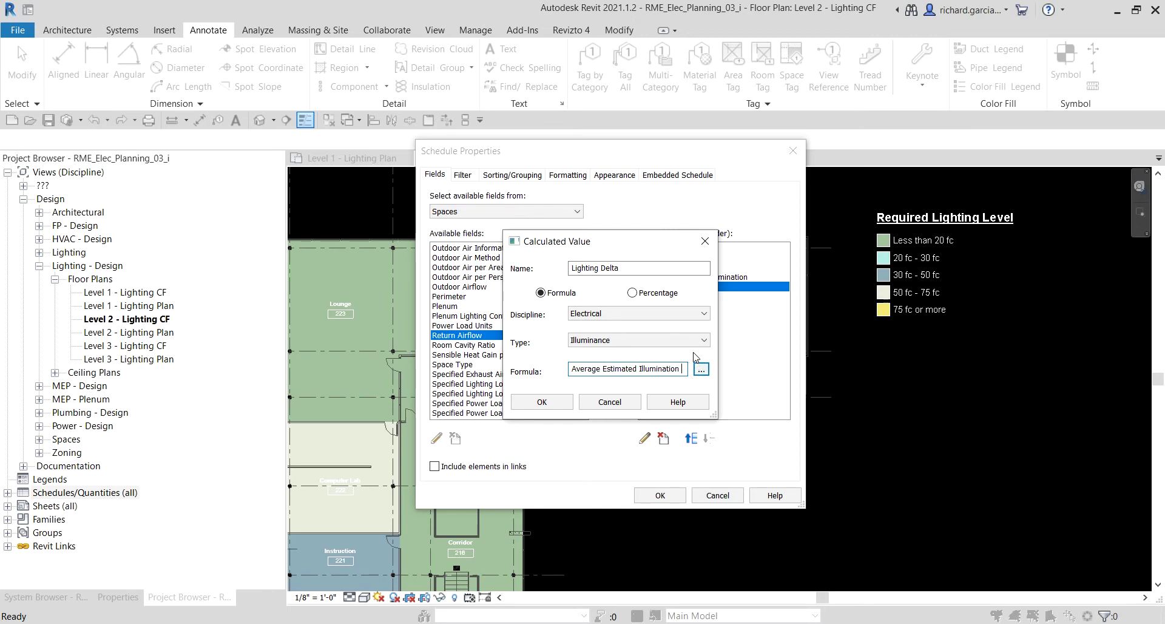
text(-)
click(701, 371)
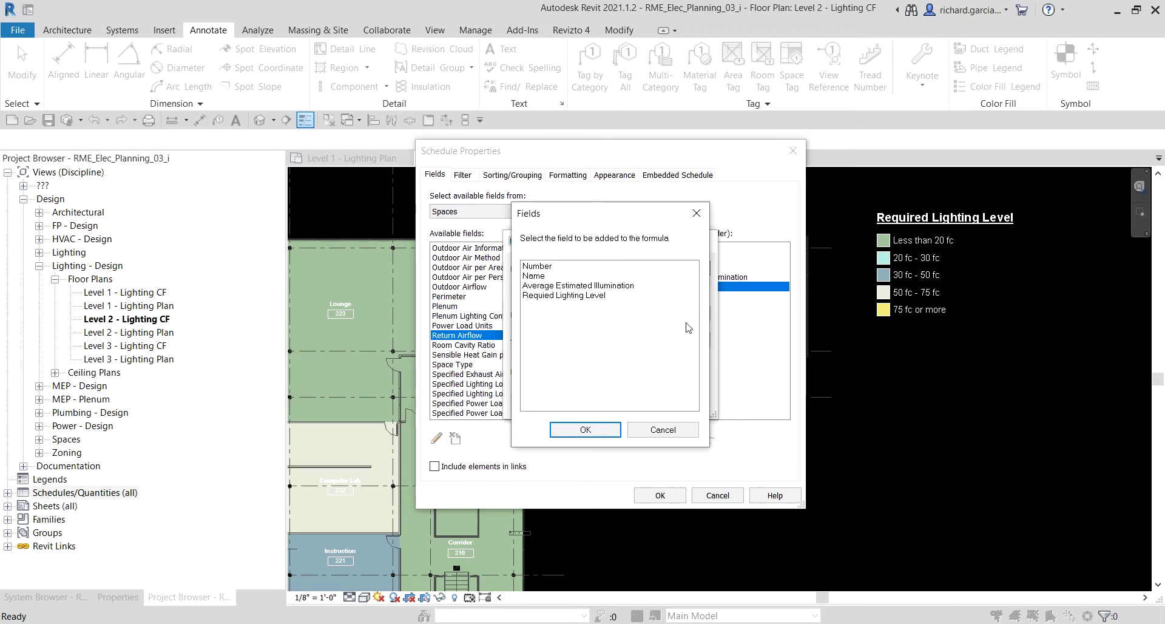
click(540, 300)
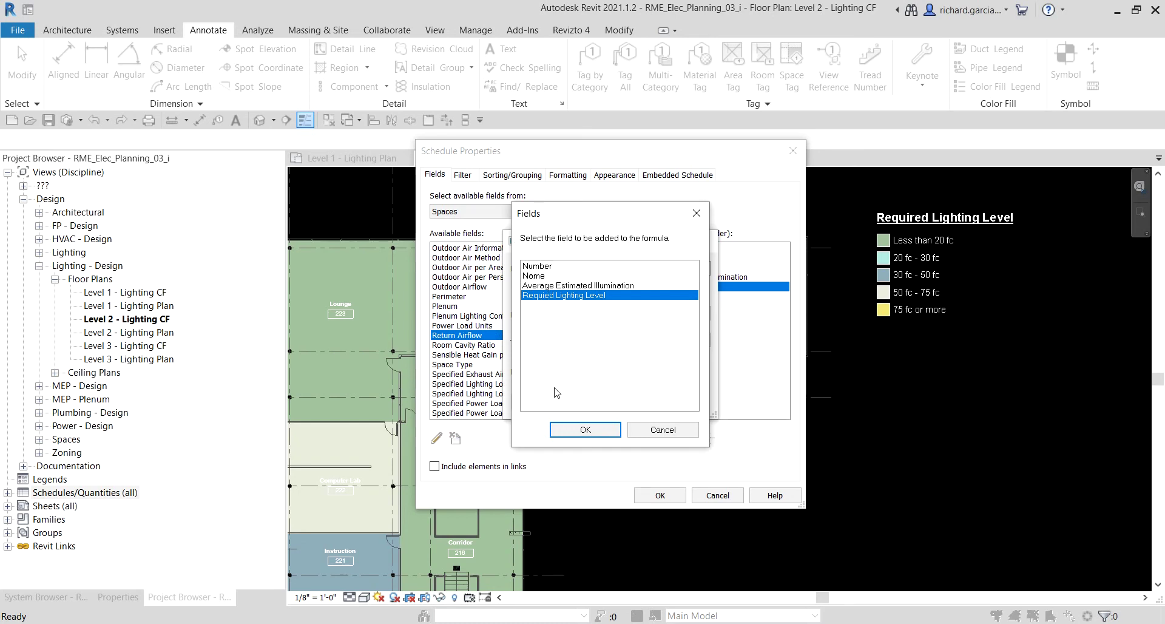
click(585, 430)
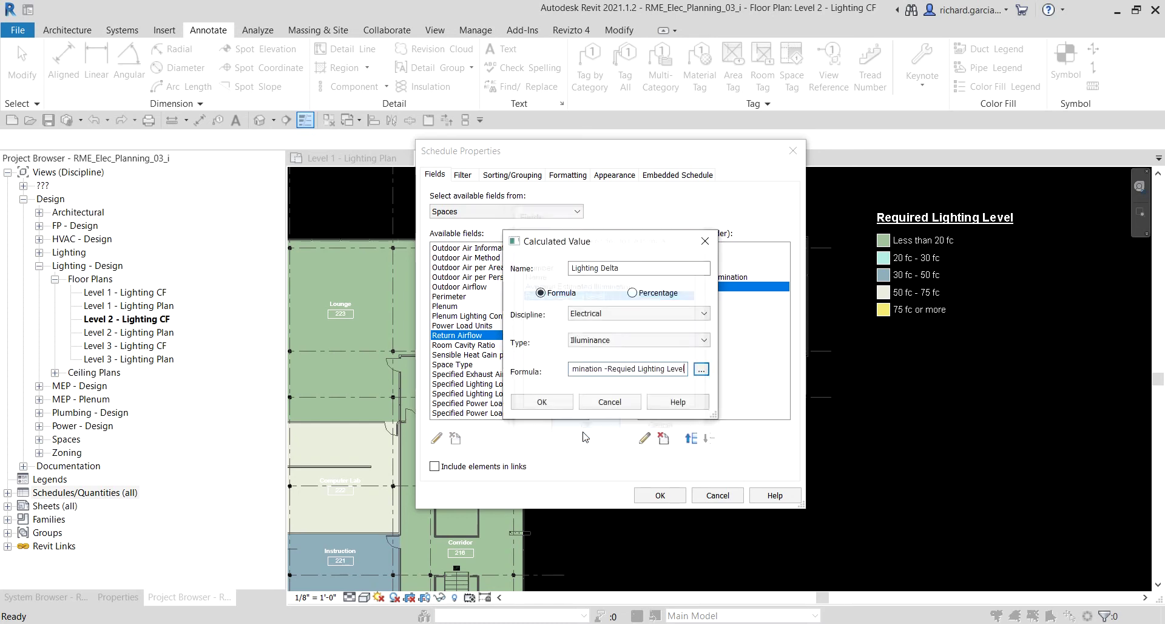
click(539, 404)
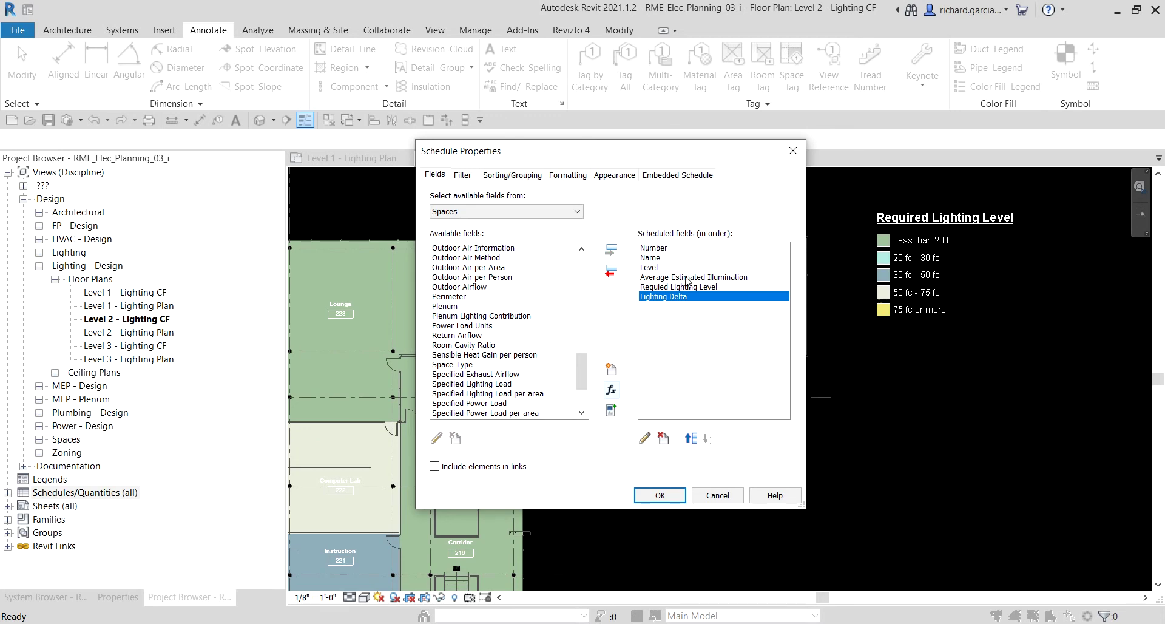
click(526, 177)
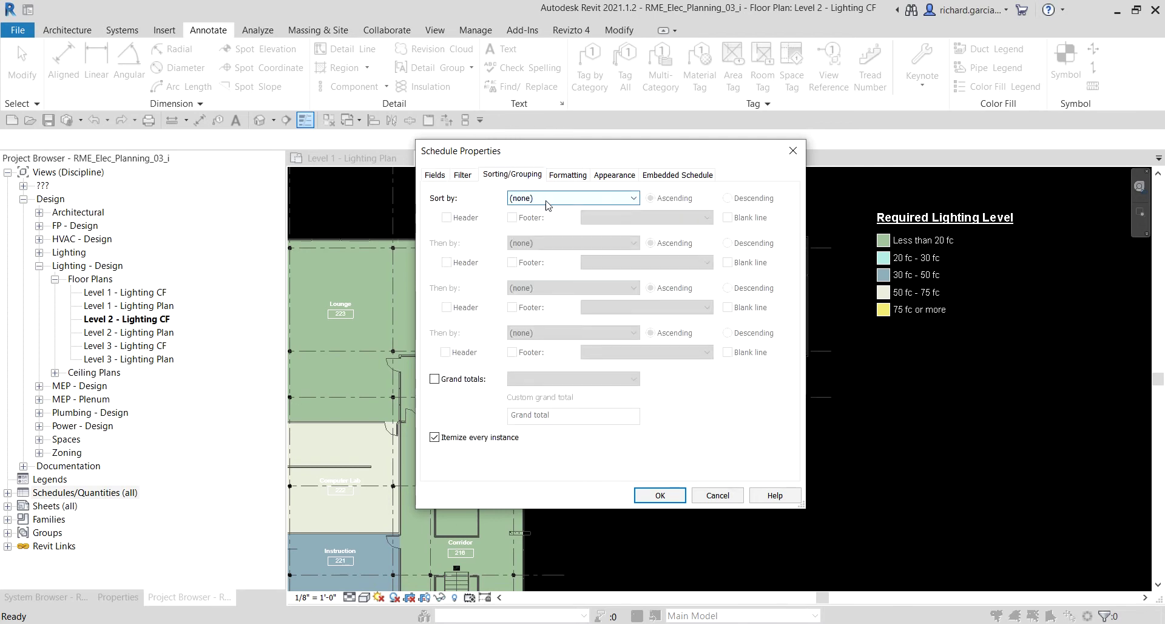
- Sort the schedule by Level, with a header row and a blank line per level group
click(527, 198)
click(521, 240)
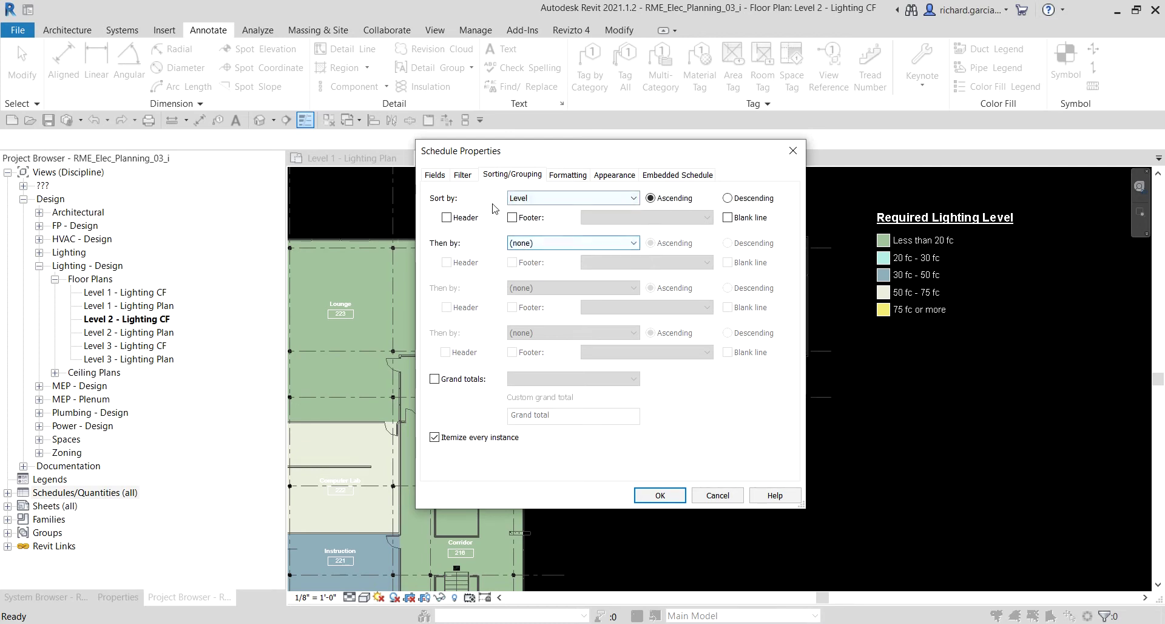
click(447, 217)
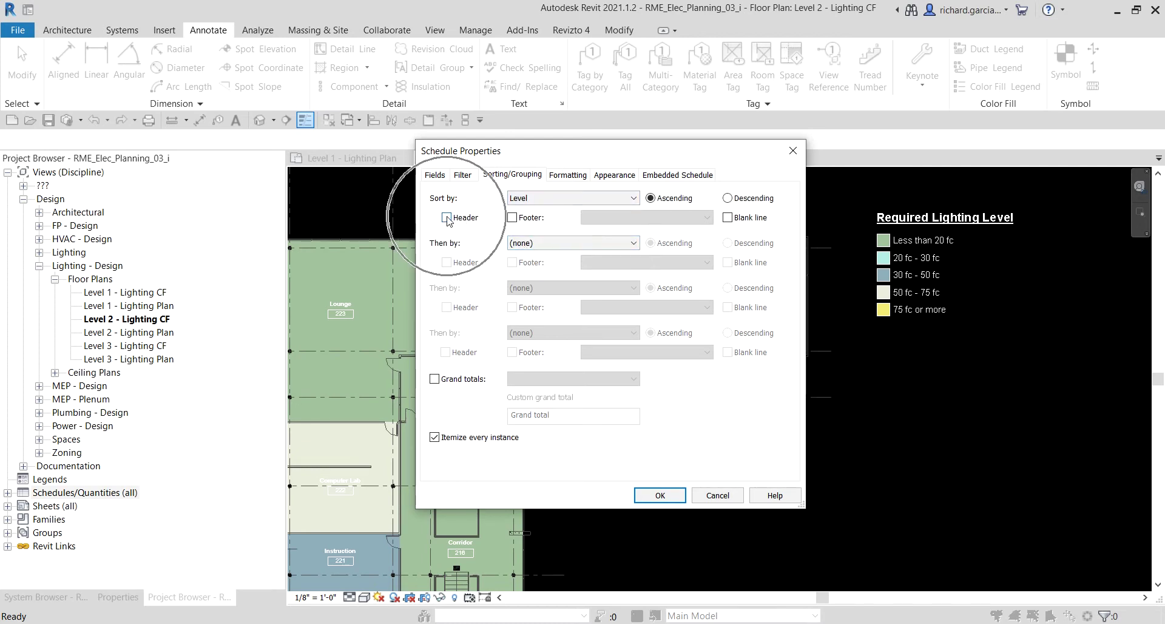
click(730, 220)
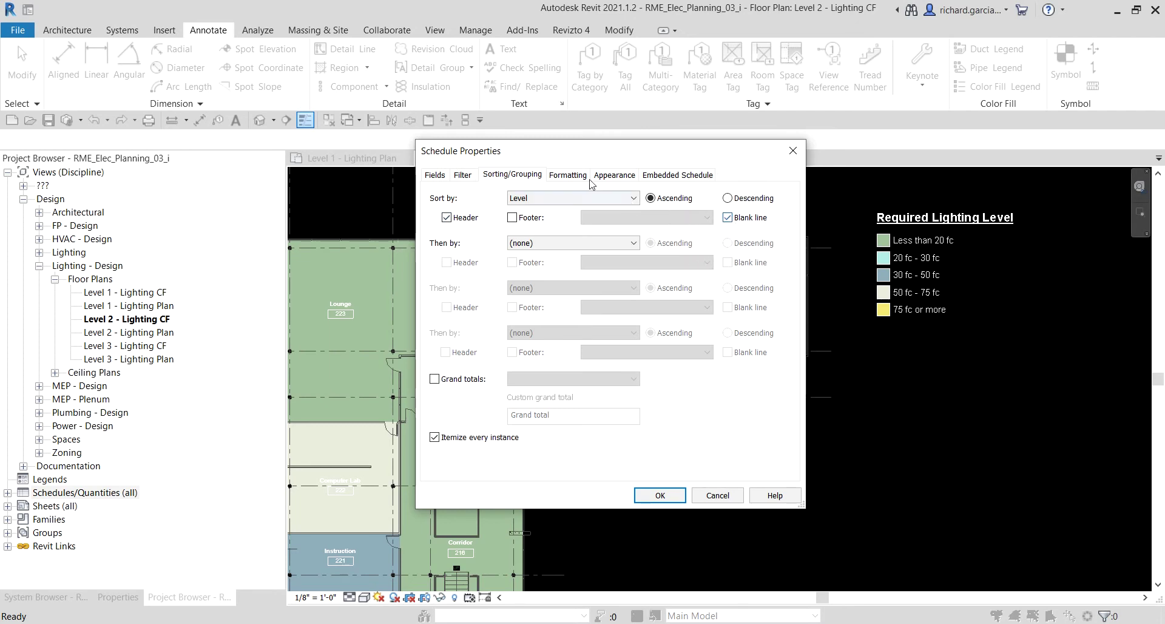
click(568, 176)
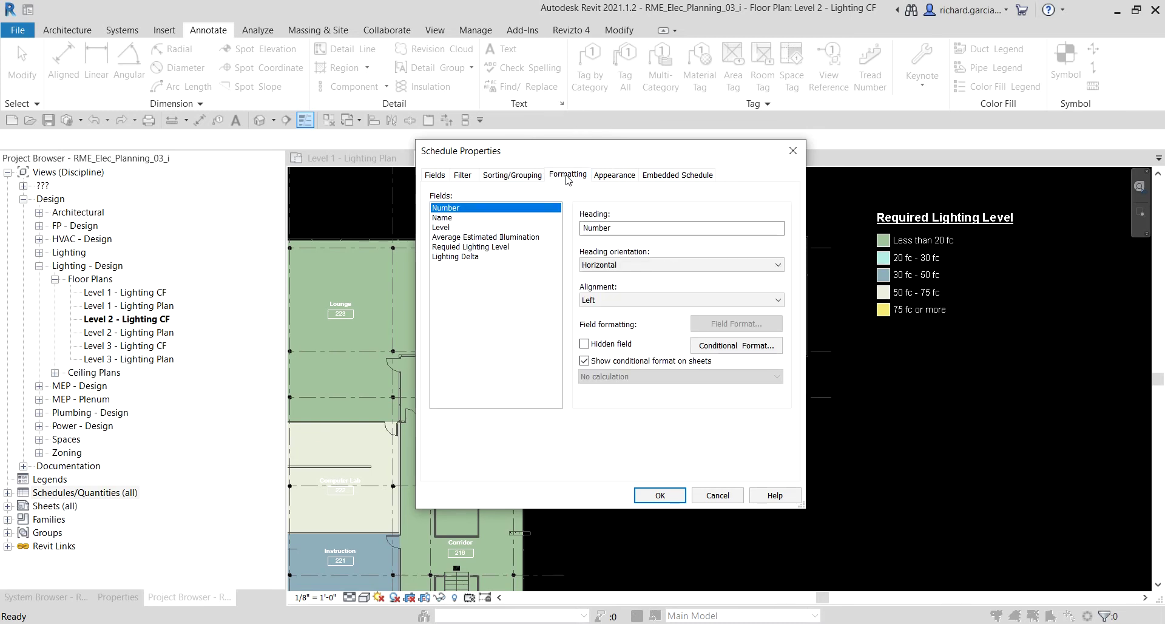
- Select the Lighting Delta field on the Formatting tab and open its conditional formatting
click(449, 195)
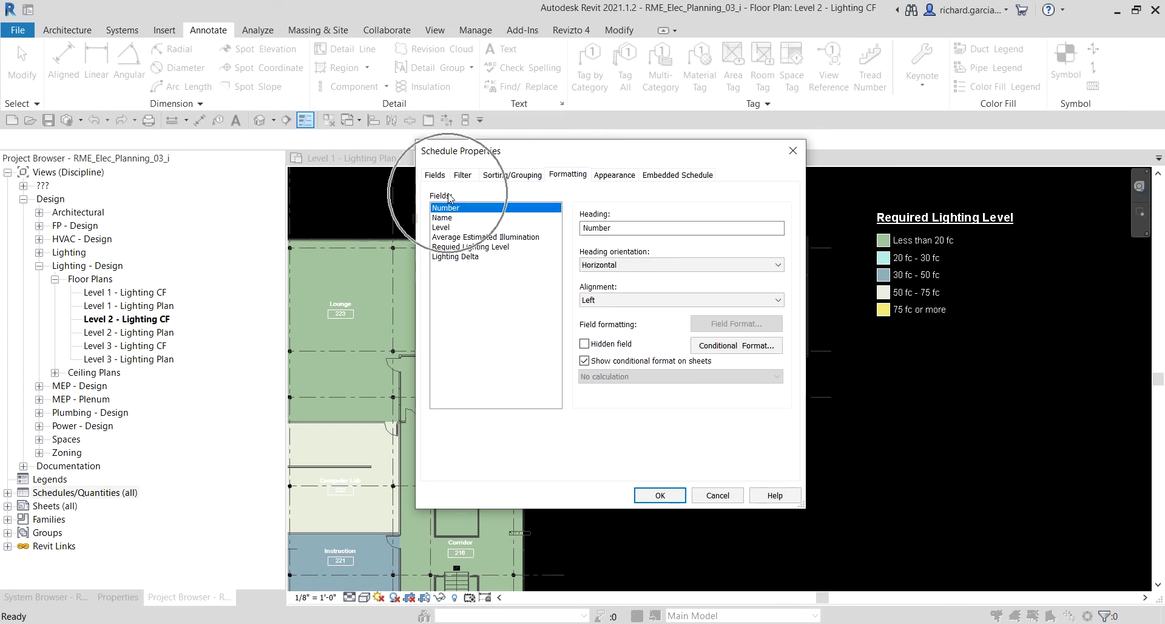
click(455, 257)
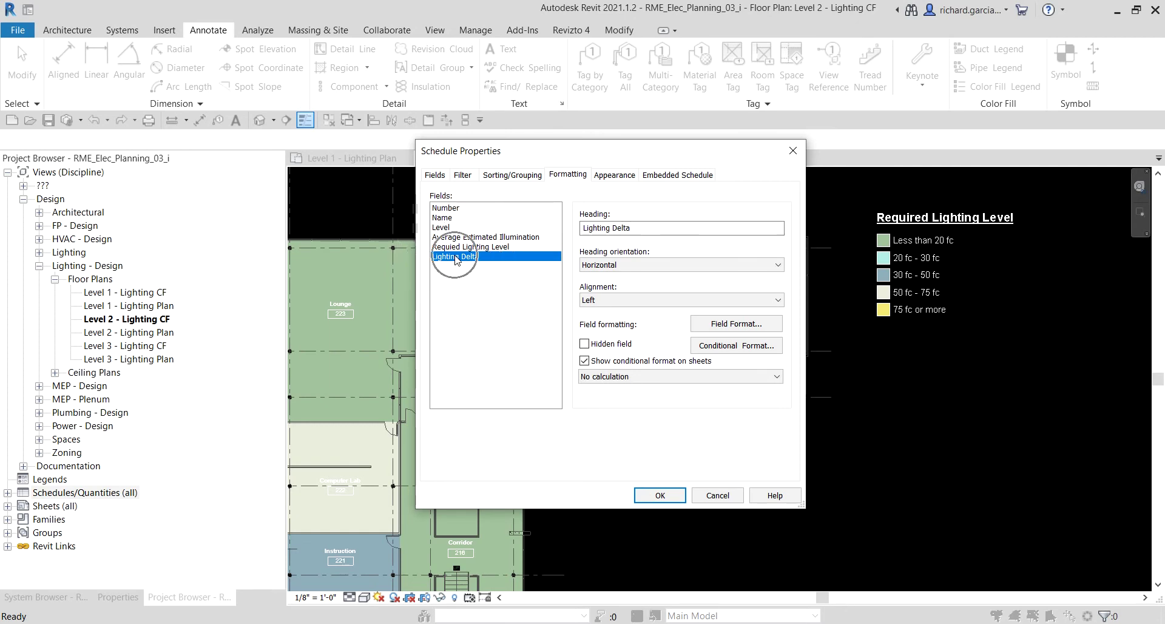
click(740, 353)
click(741, 353)
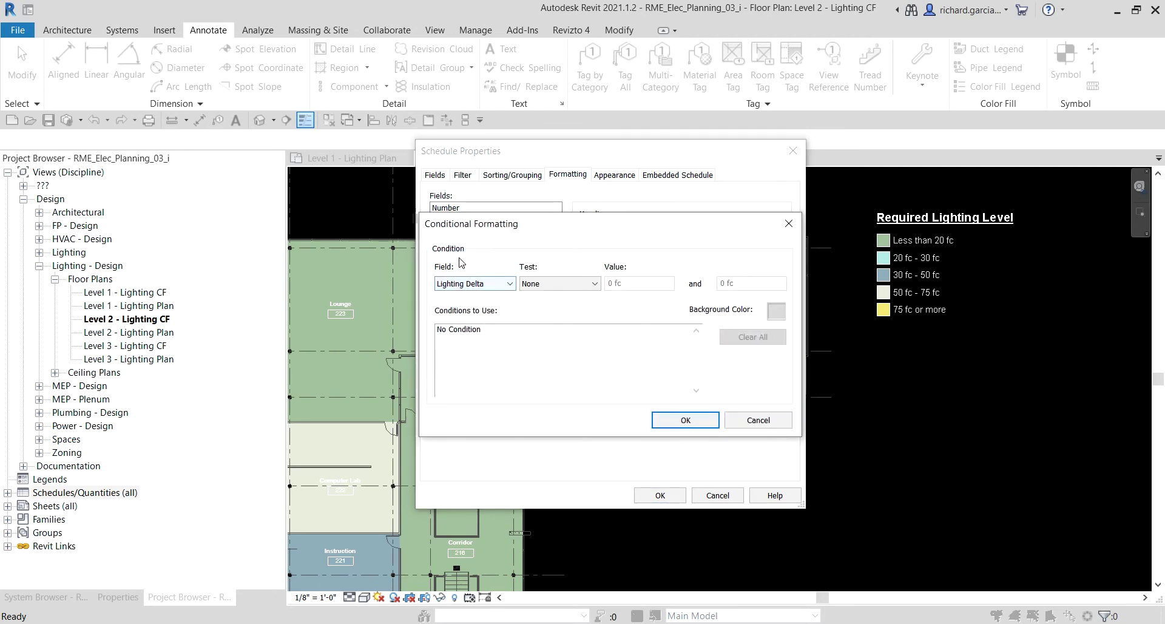
click(460, 255)
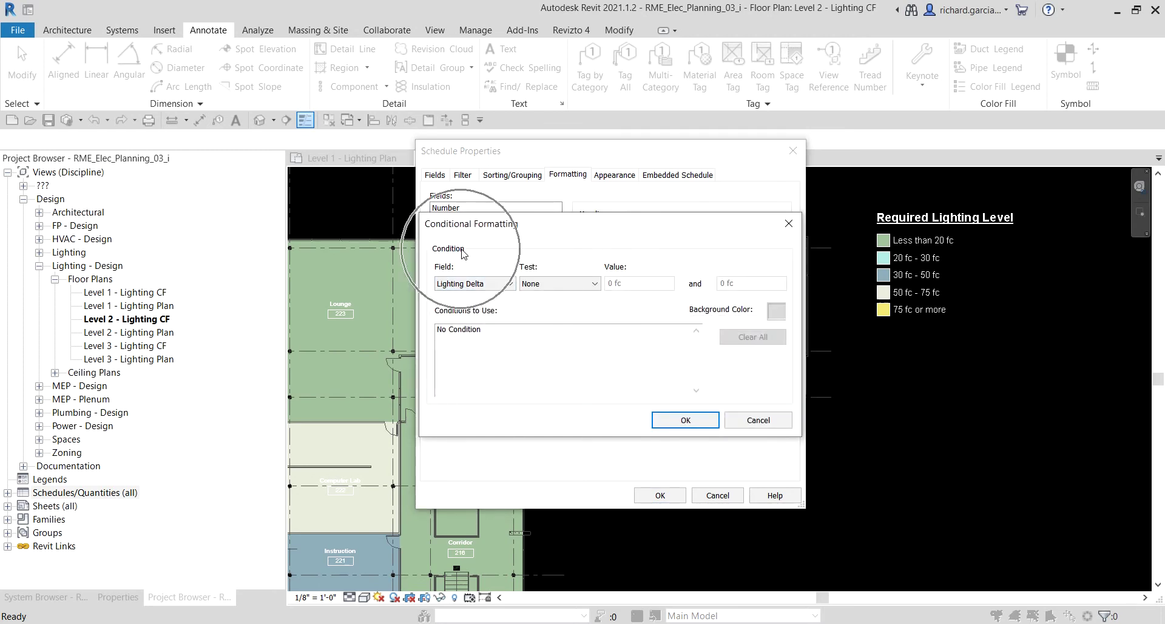
click(496, 291)
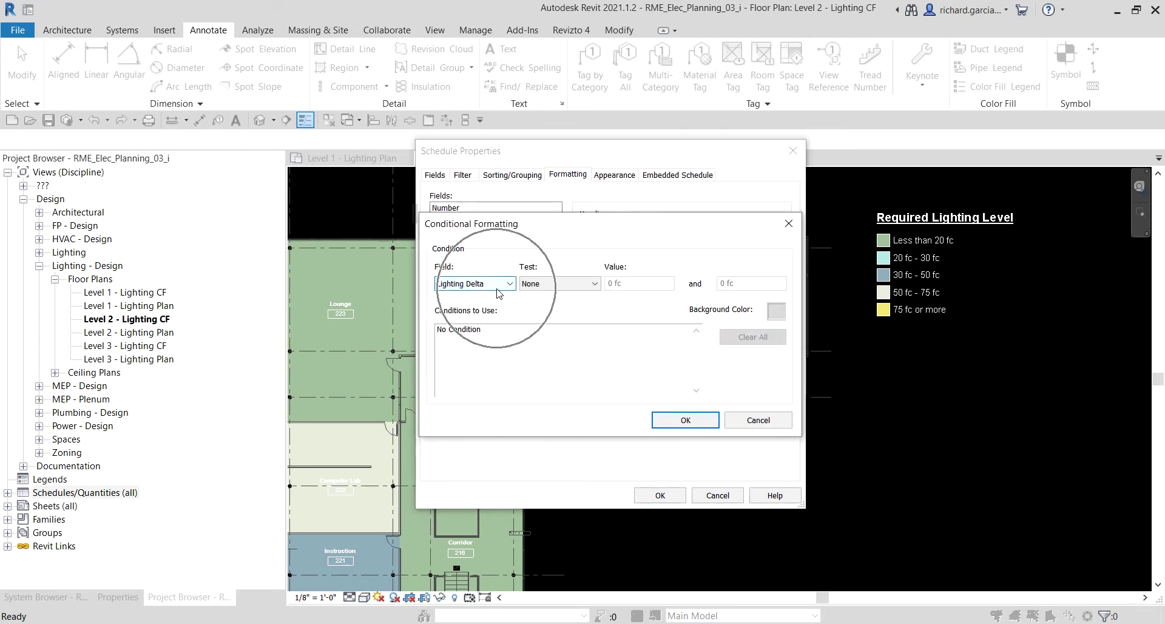
- Set the condition test to Not Between with limits -5 fc and 5 fc
click(572, 285)
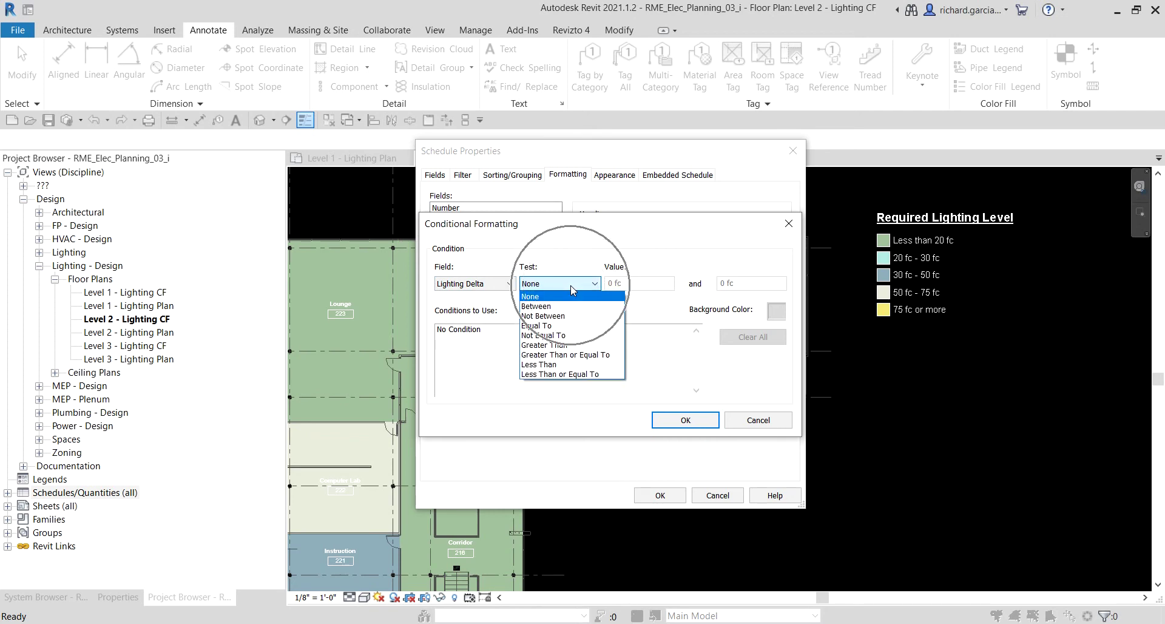
click(557, 316)
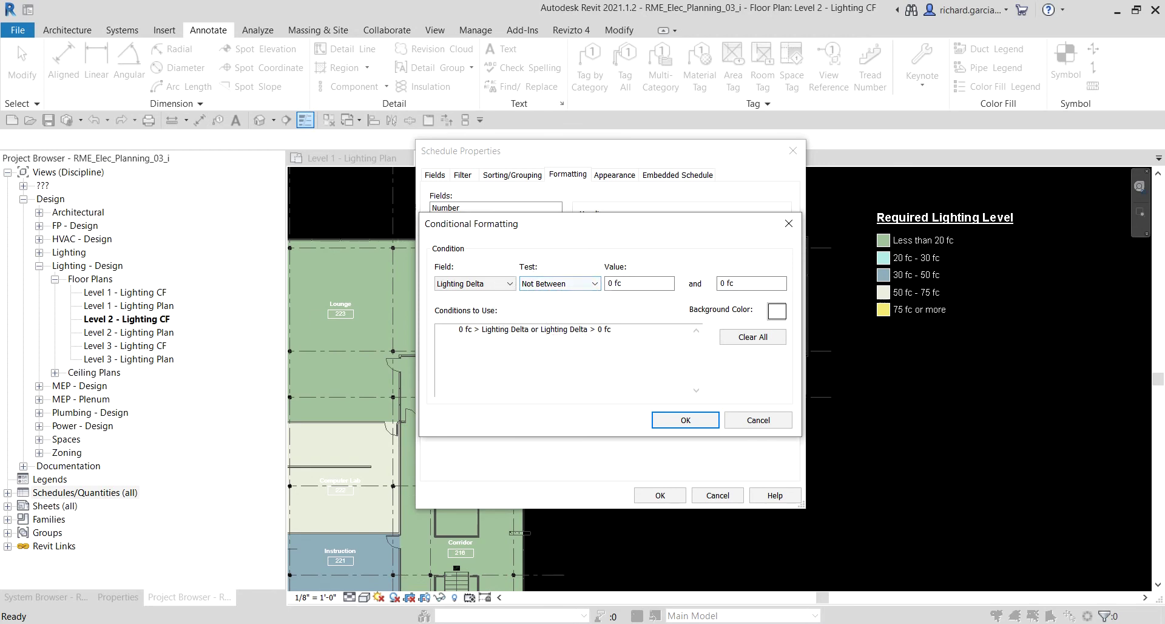
click(630, 285)
drag(630, 285, 520, 285)
text(-5)
click(761, 281)
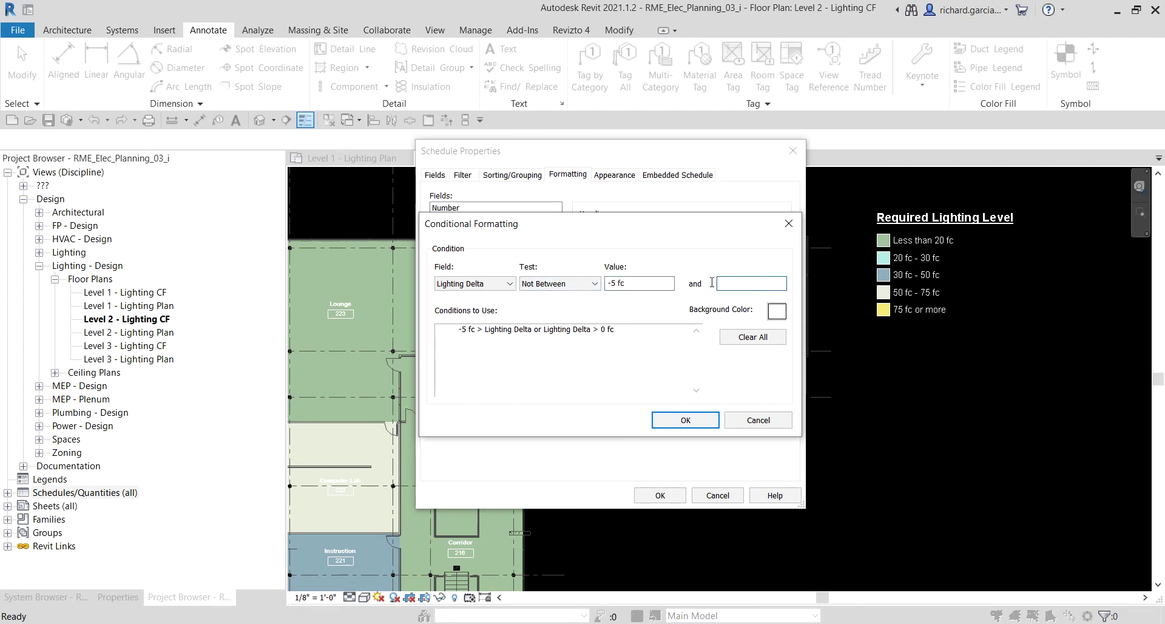
drag(712, 283, 700, 279)
text(5)
key(Return)
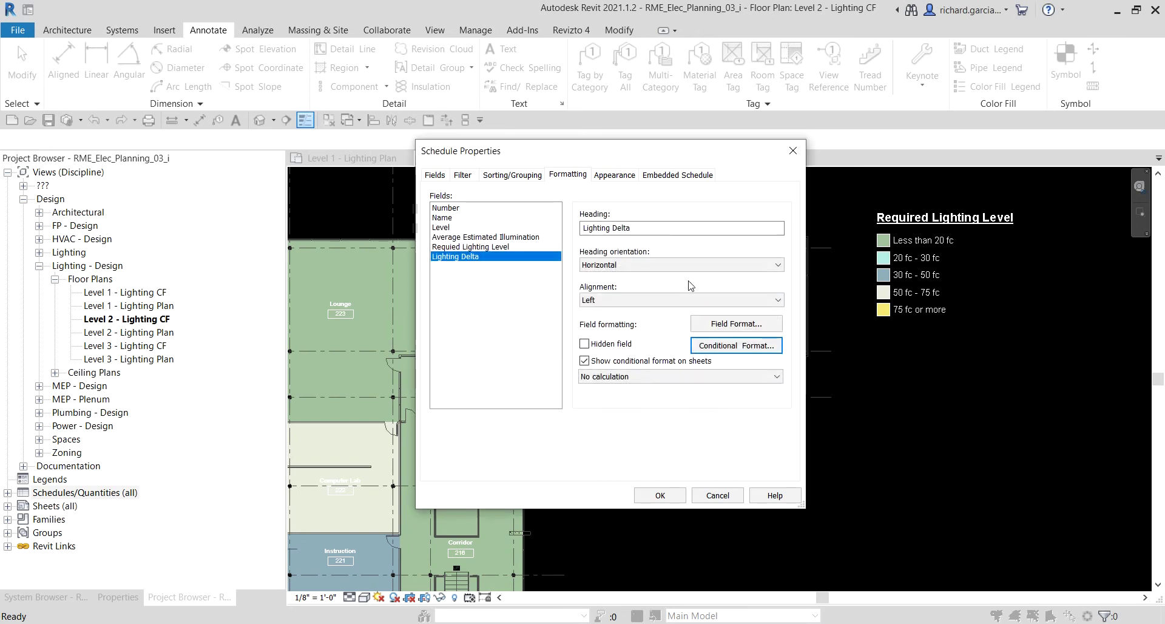
click(747, 345)
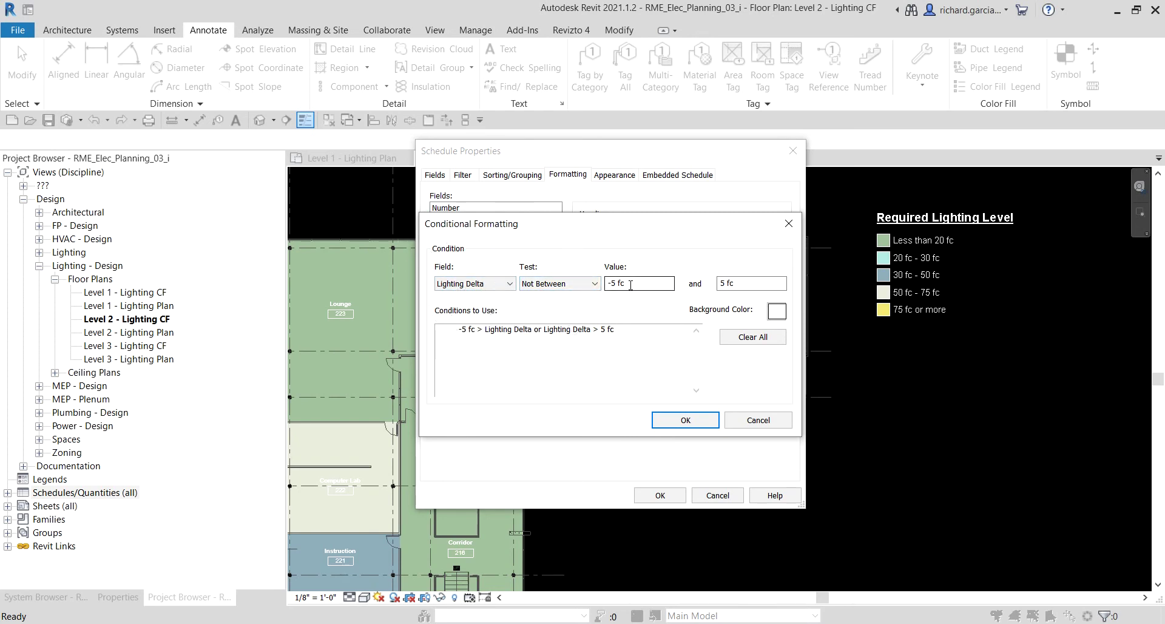
click(743, 282)
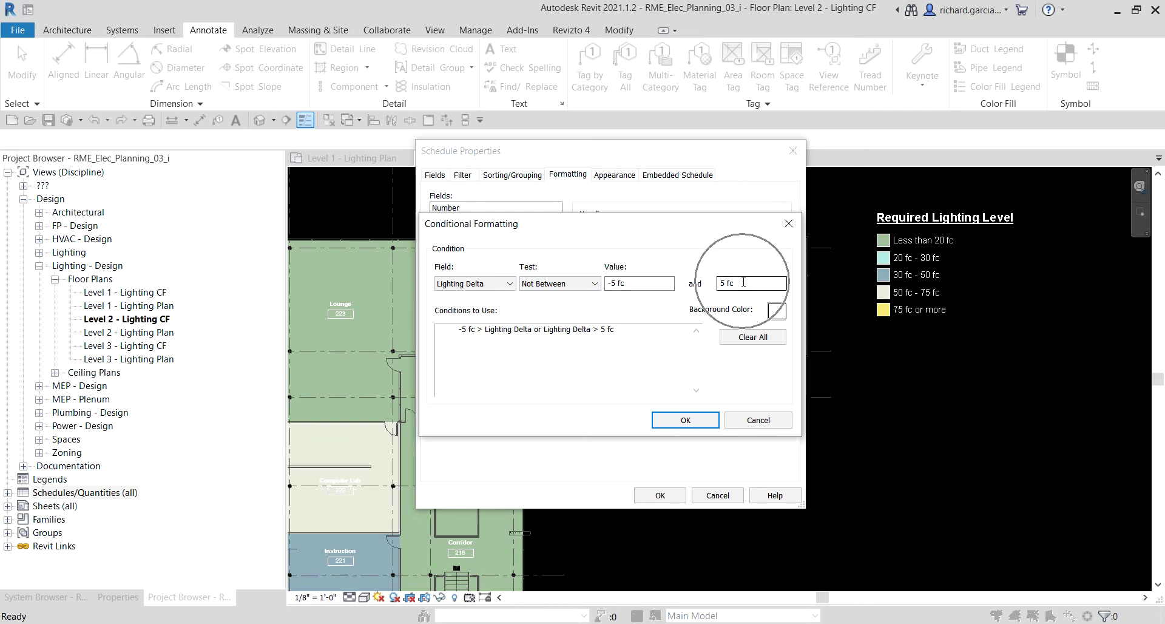
- Give out-of-range Lighting Delta values a red background and apply the schedule properties
click(777, 312)
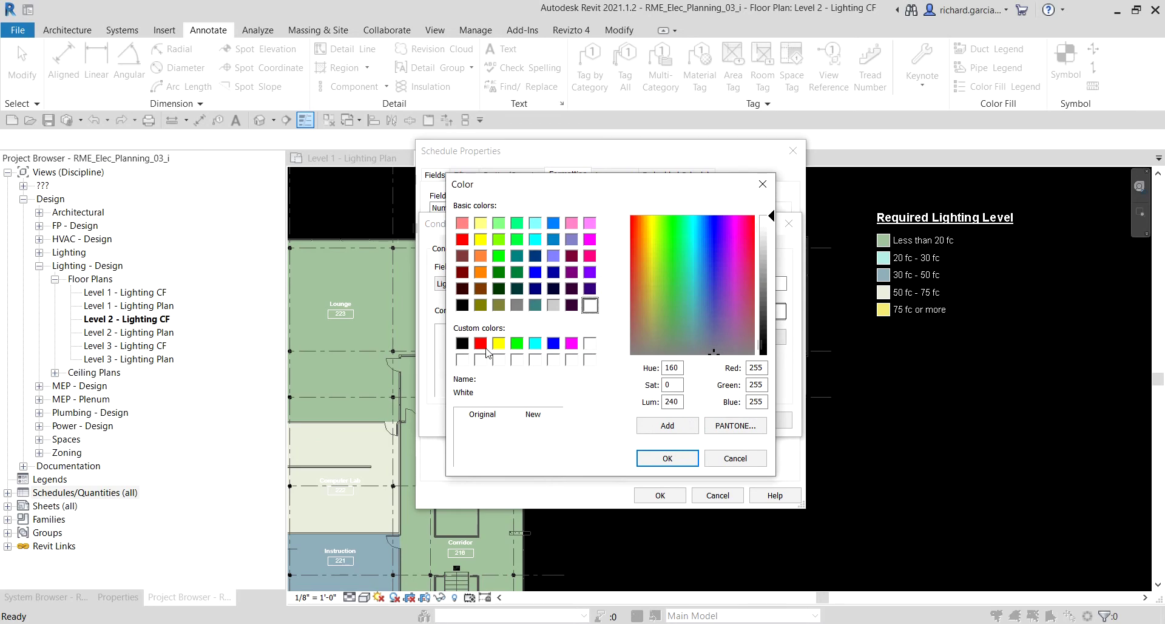
click(480, 344)
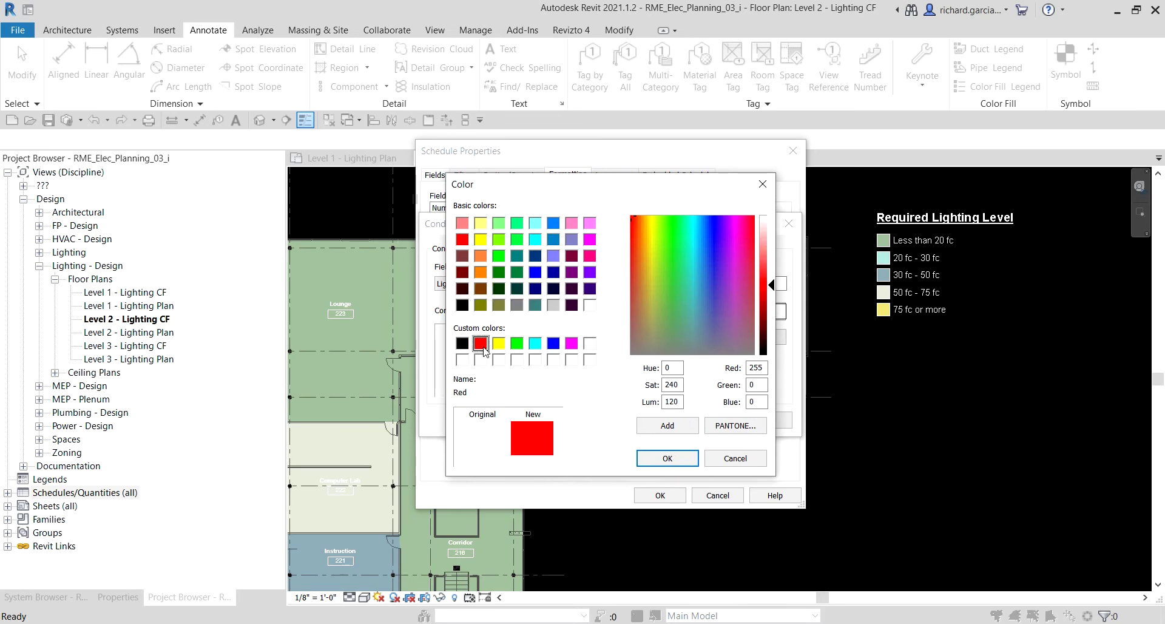
click(670, 460)
click(490, 336)
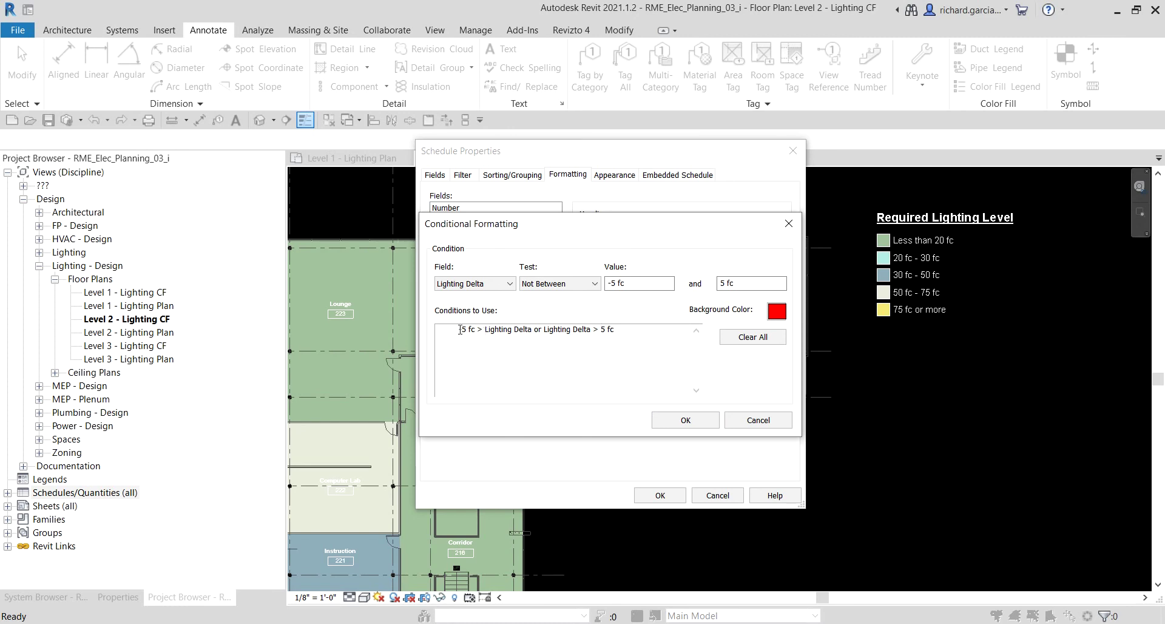
click(685, 422)
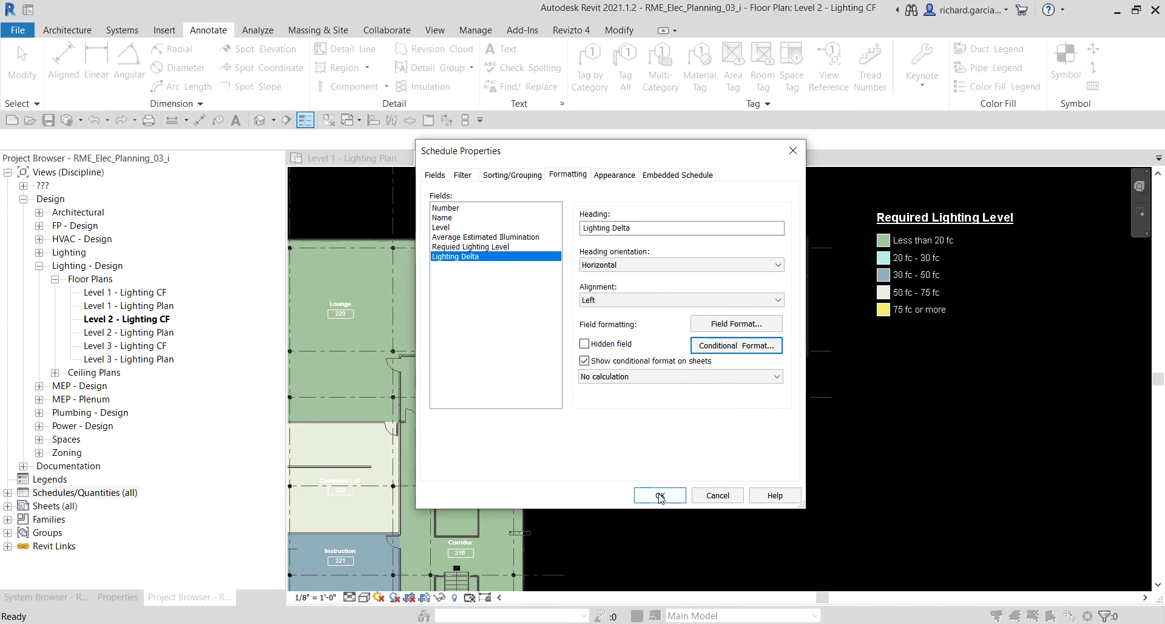
click(660, 496)
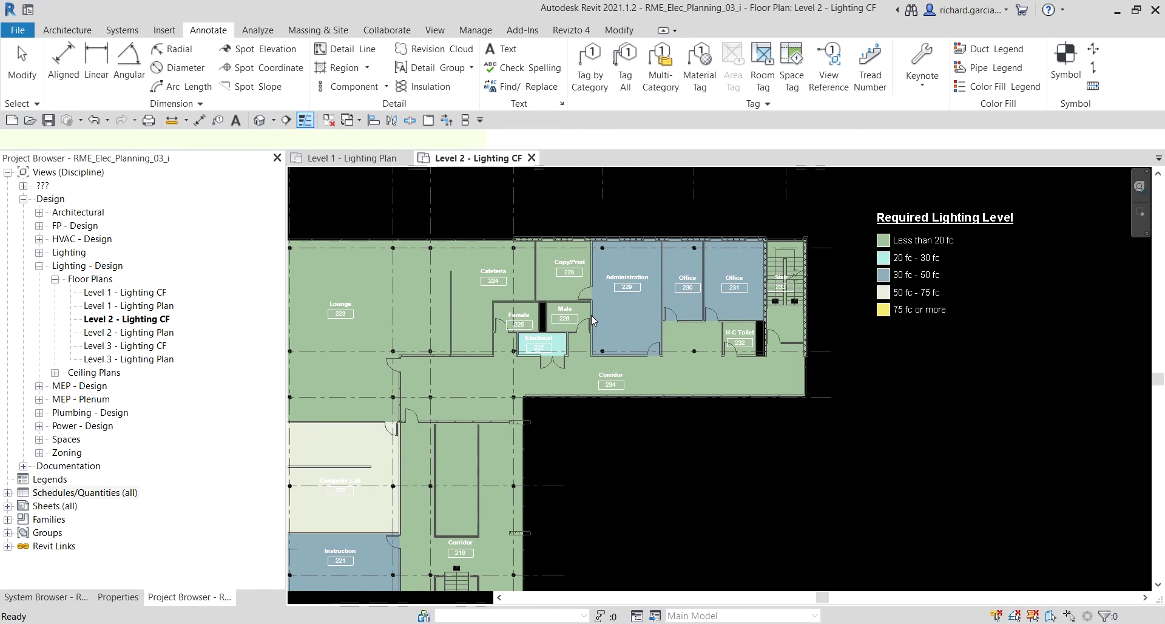